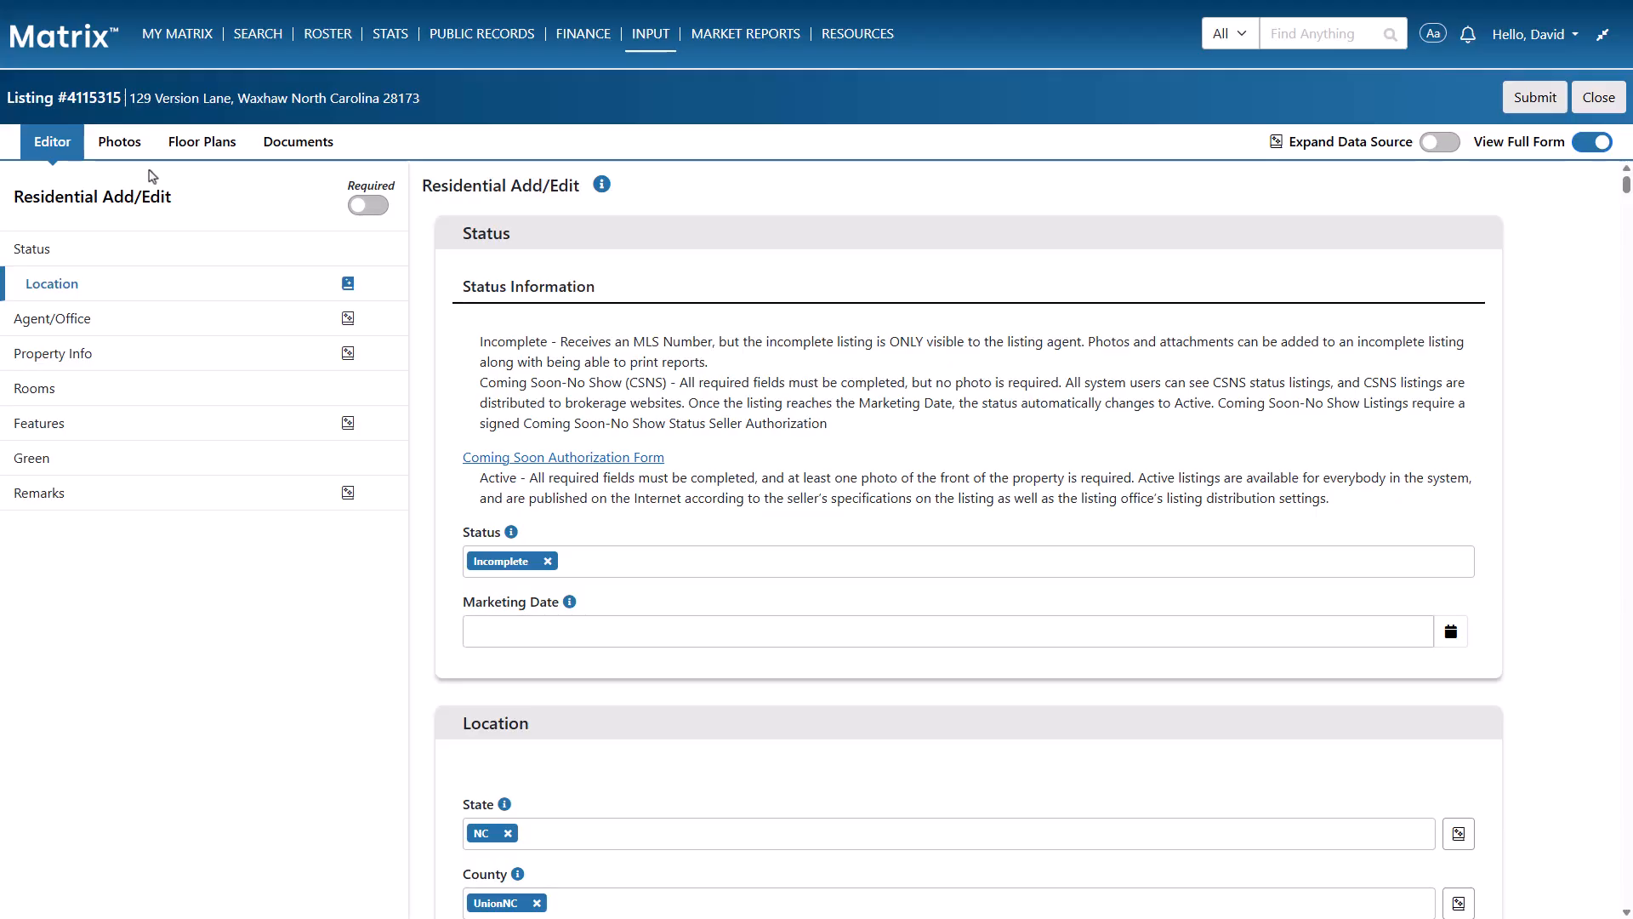
Upload photos 01 through 25 to the listing, accepting the Image Upload Terms and Conditions
click(125, 145)
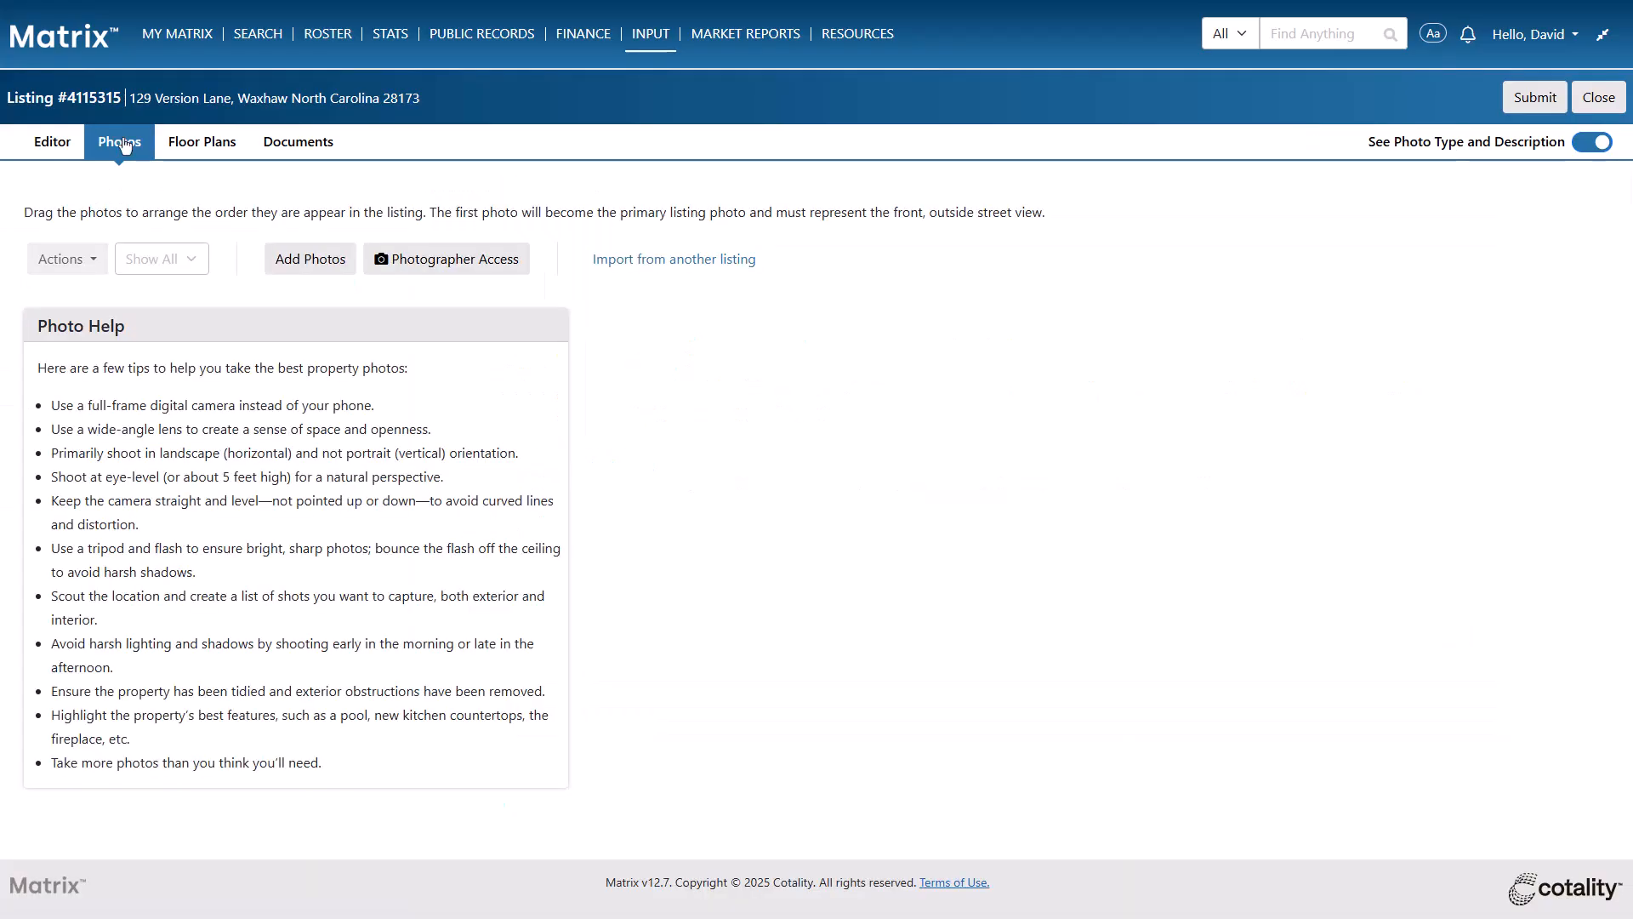
click(316, 259)
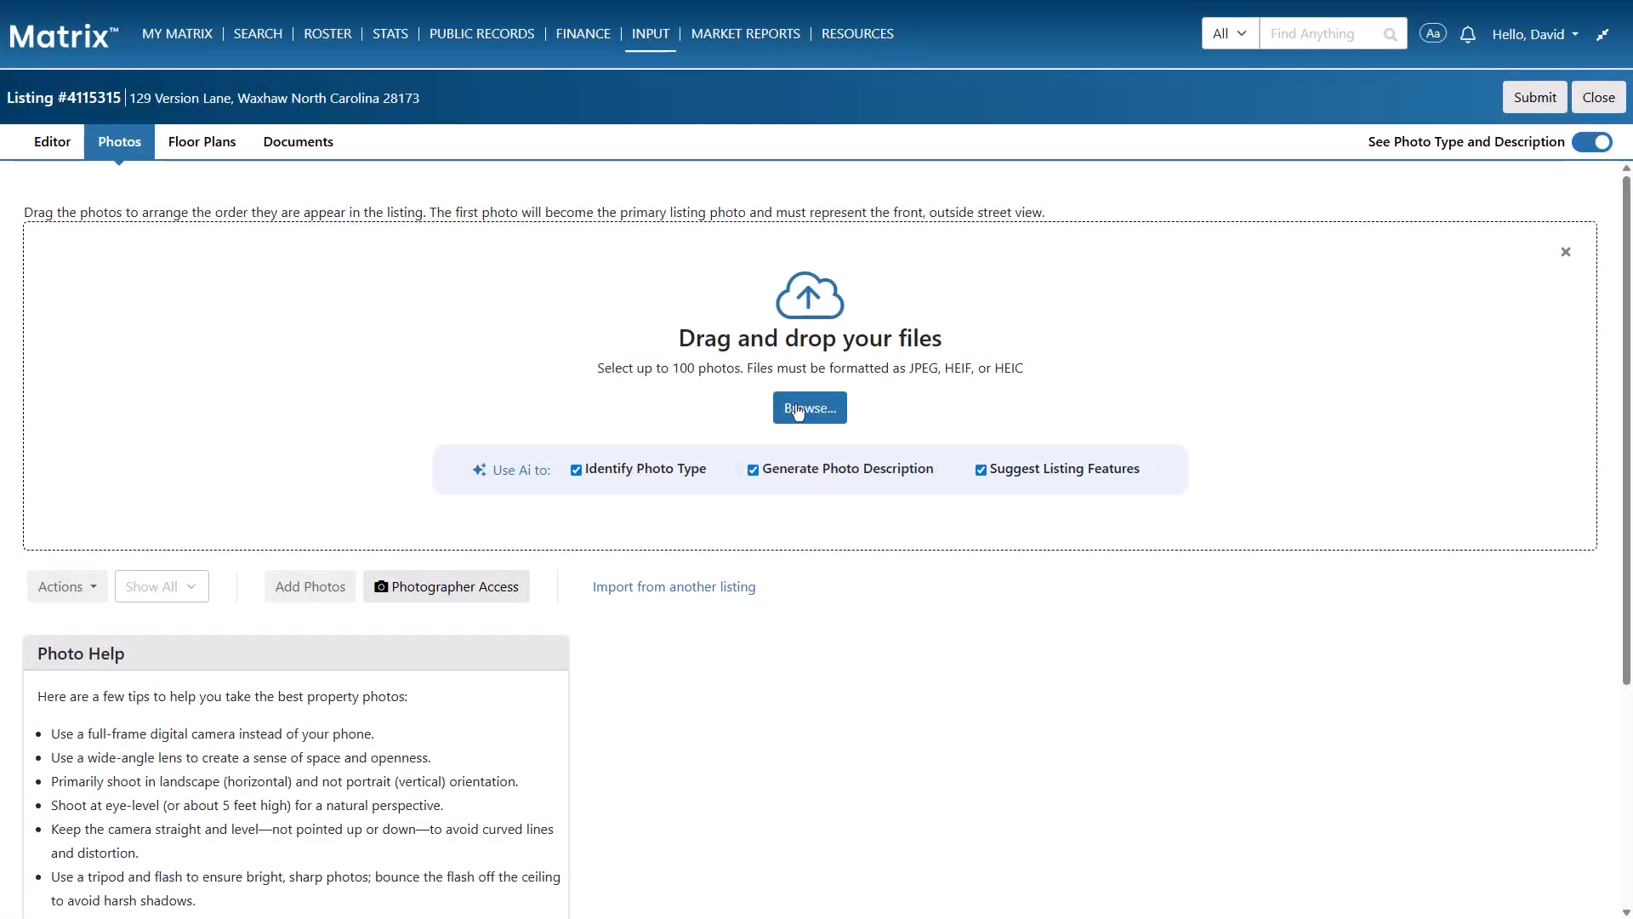
click(797, 409)
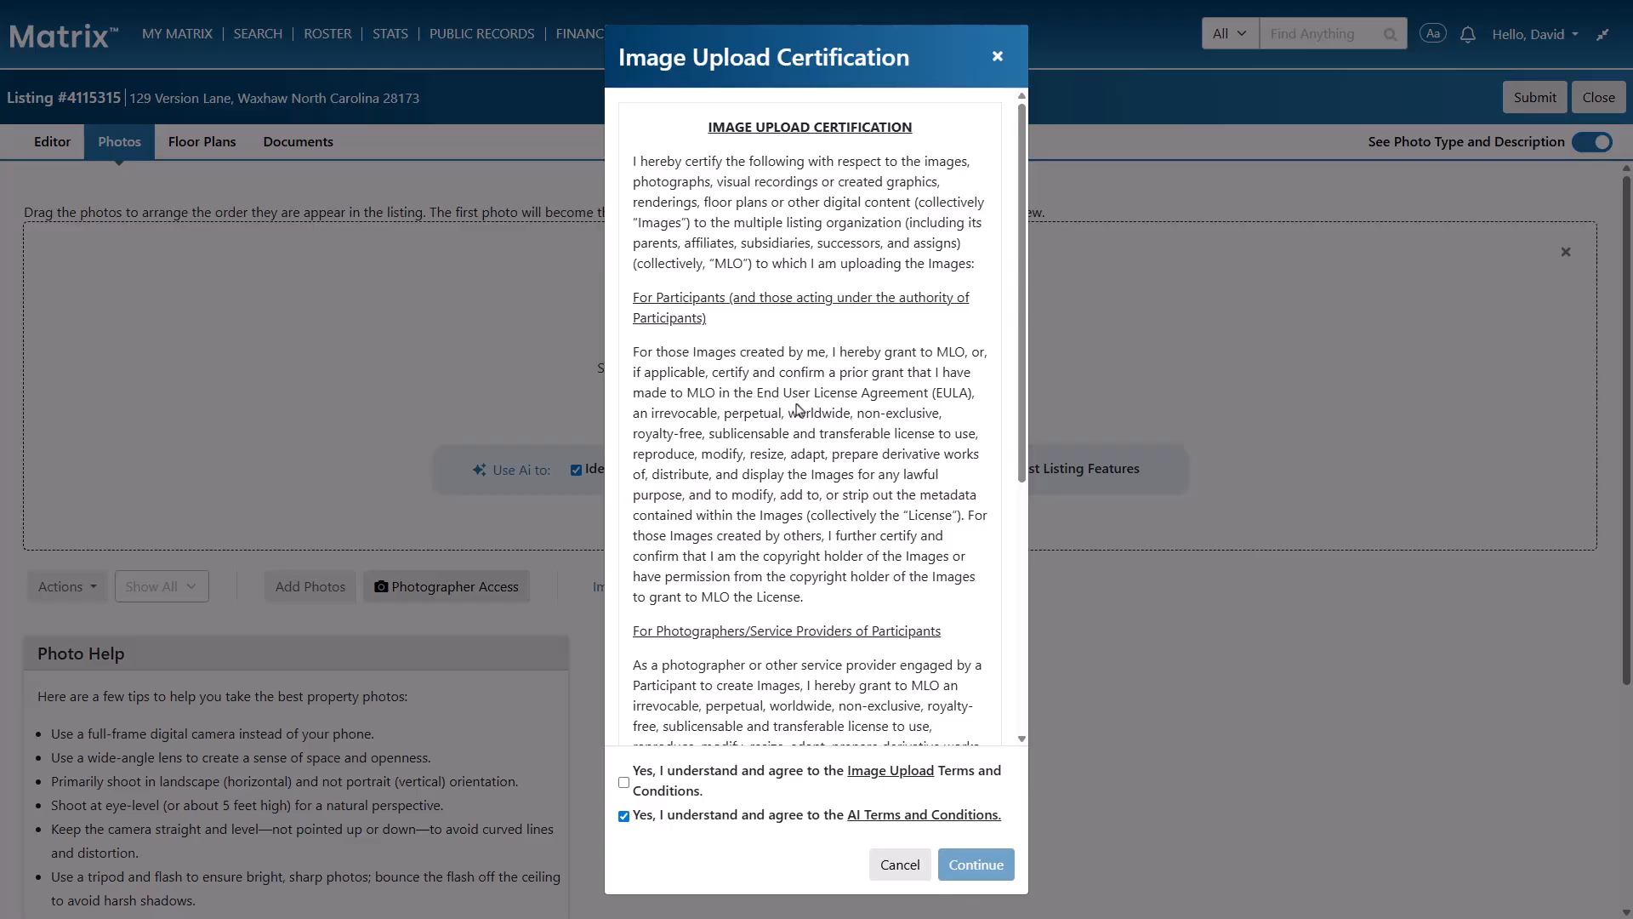
scroll(798, 409, down, 5)
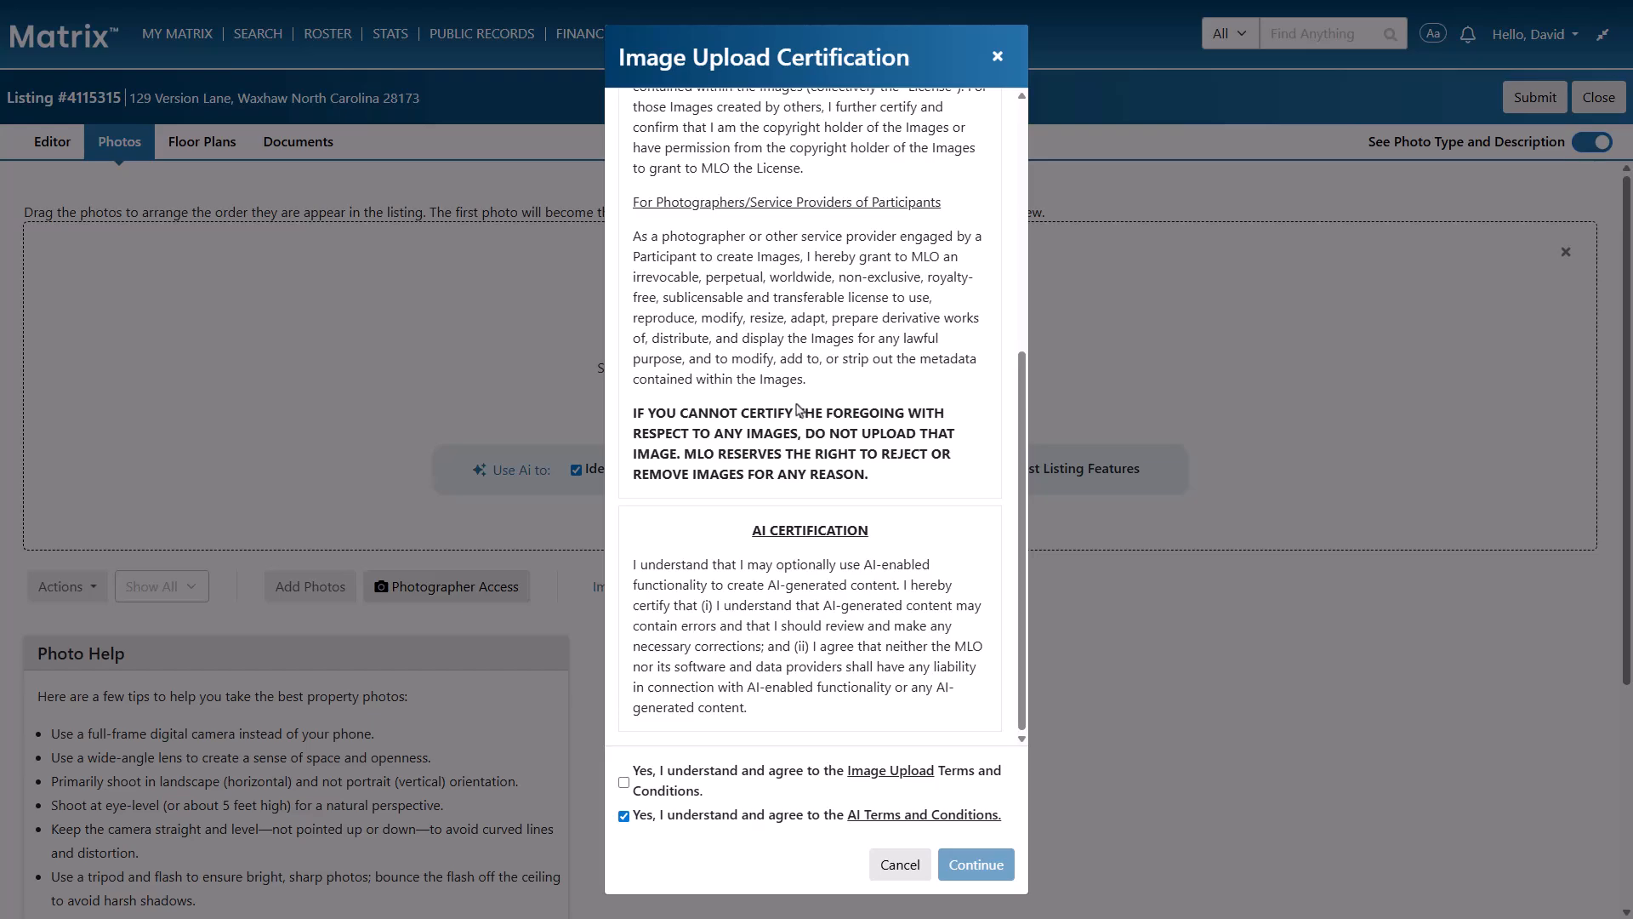
click(624, 782)
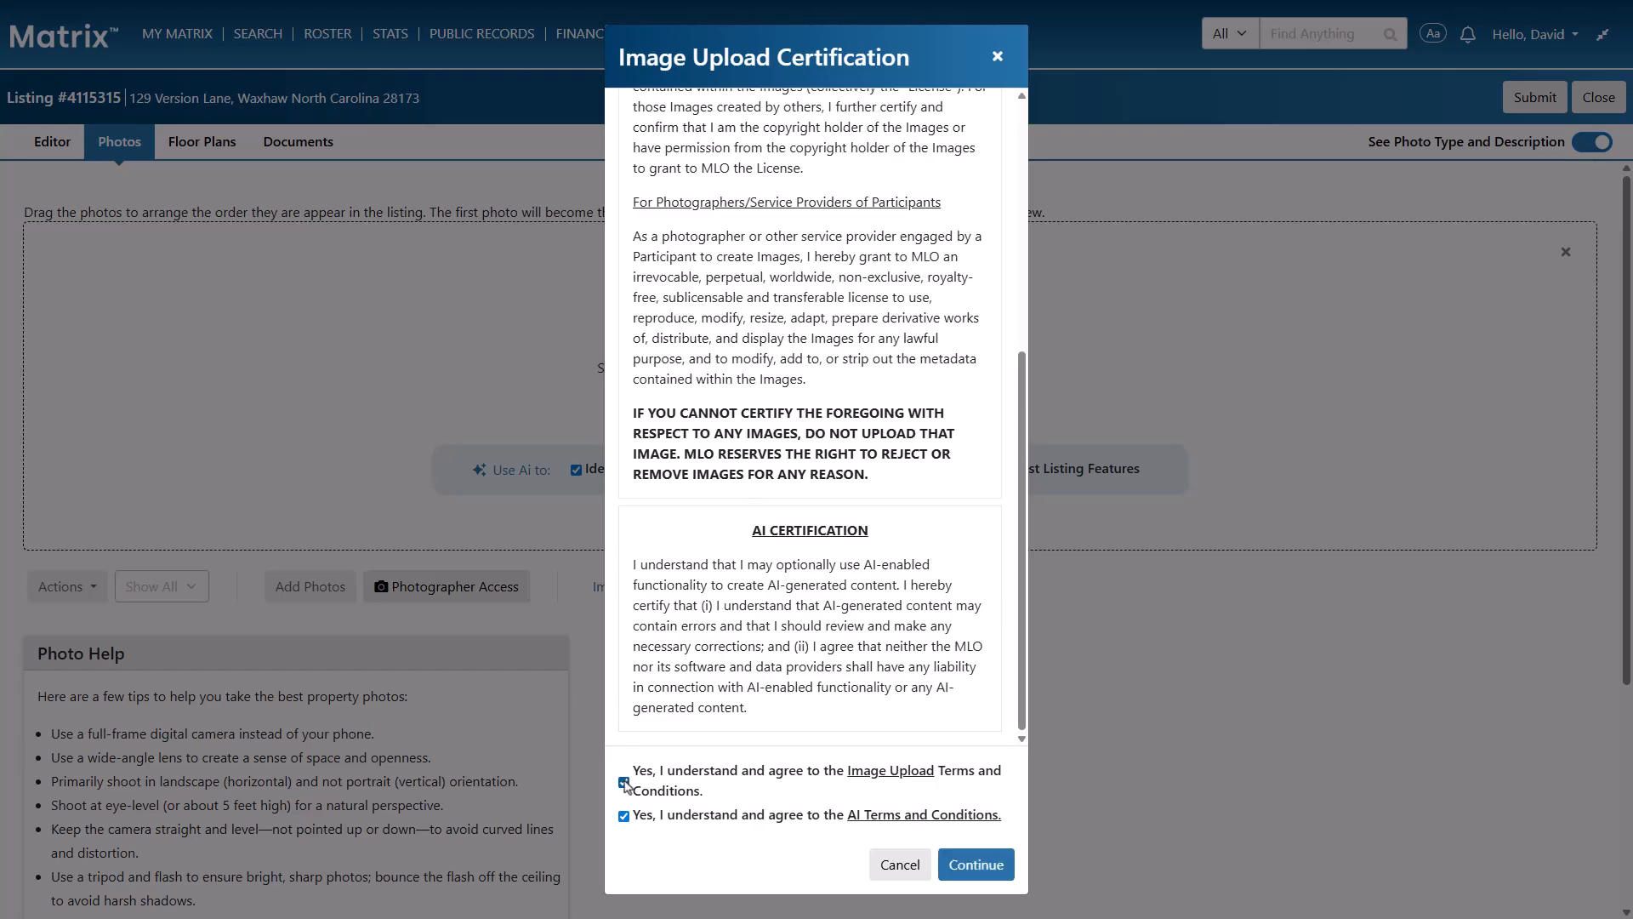
click(956, 865)
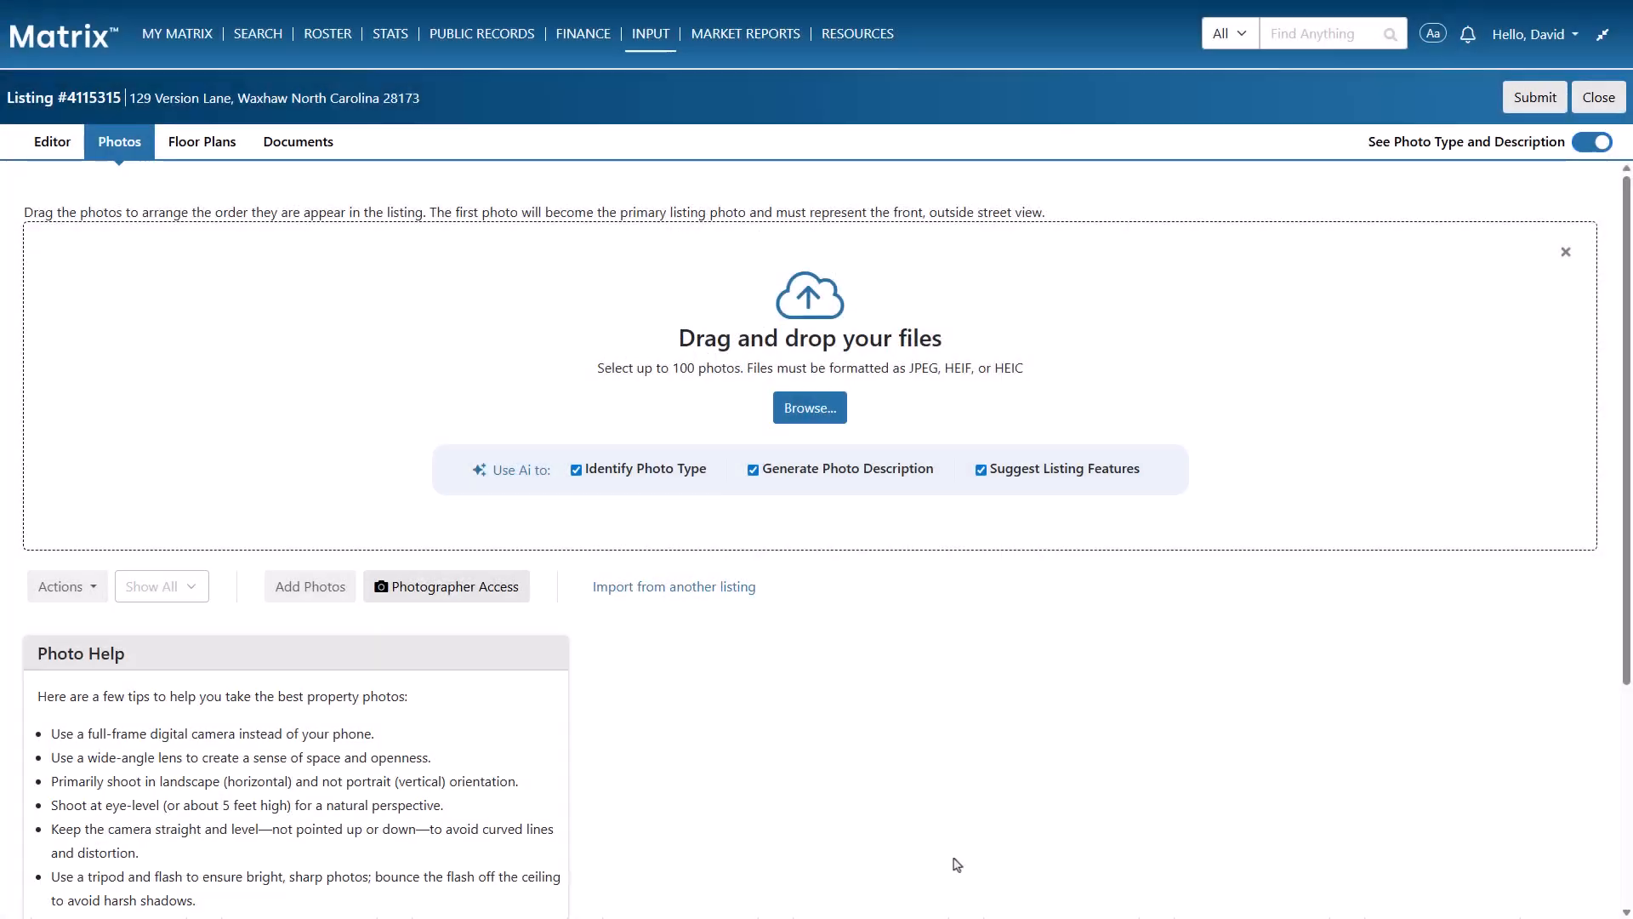
drag(1002, 441, 192, 105)
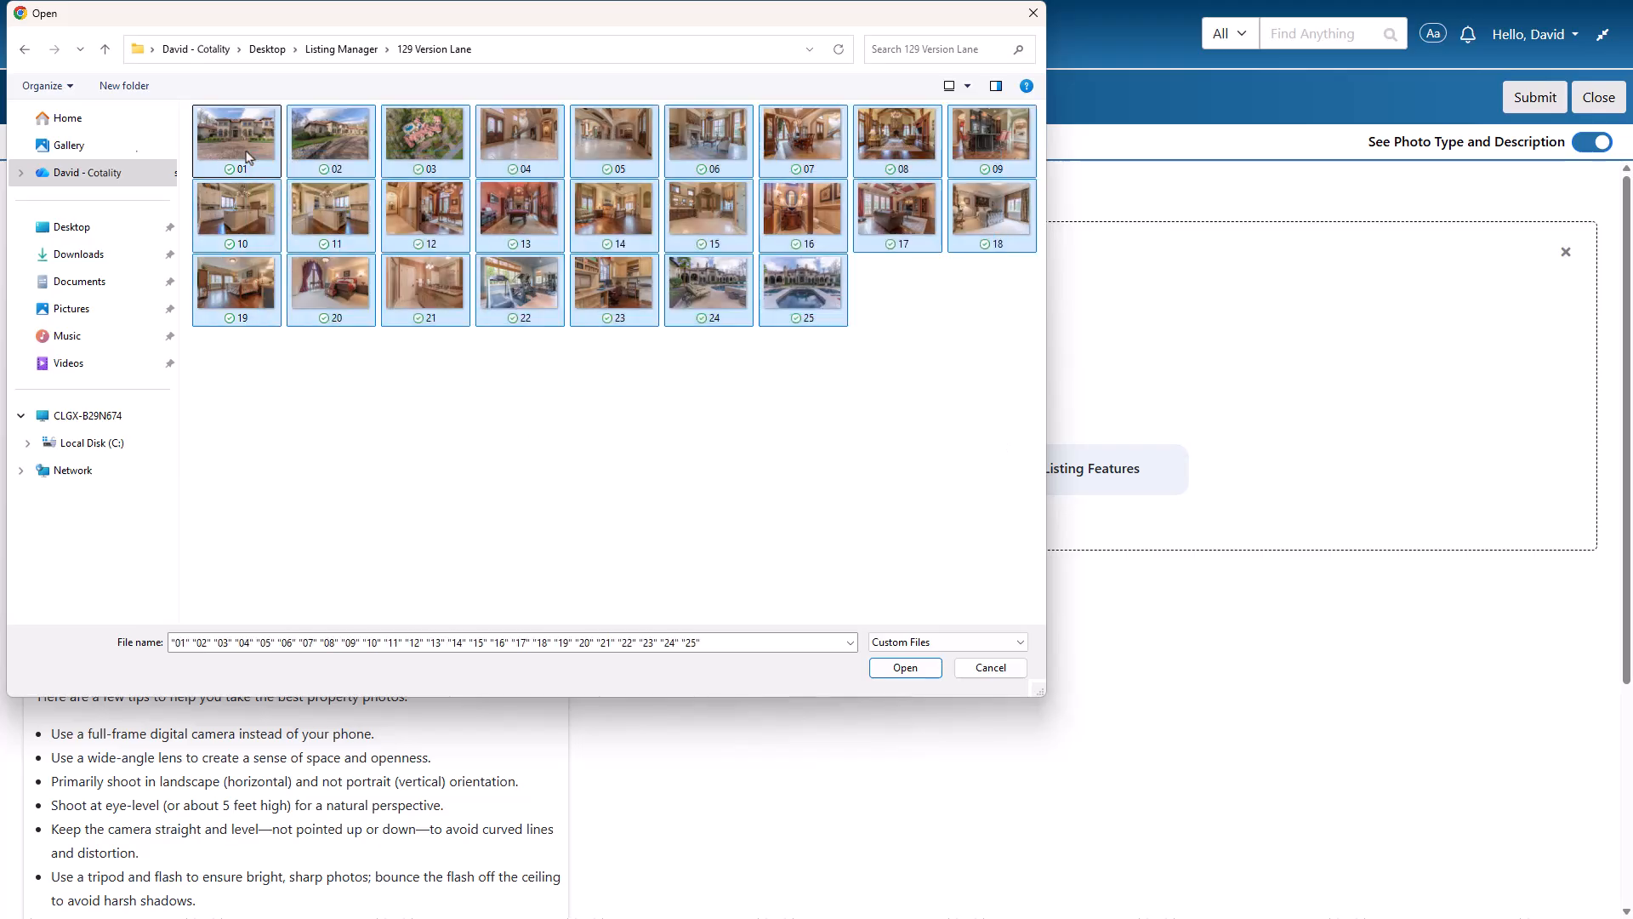
click(905, 668)
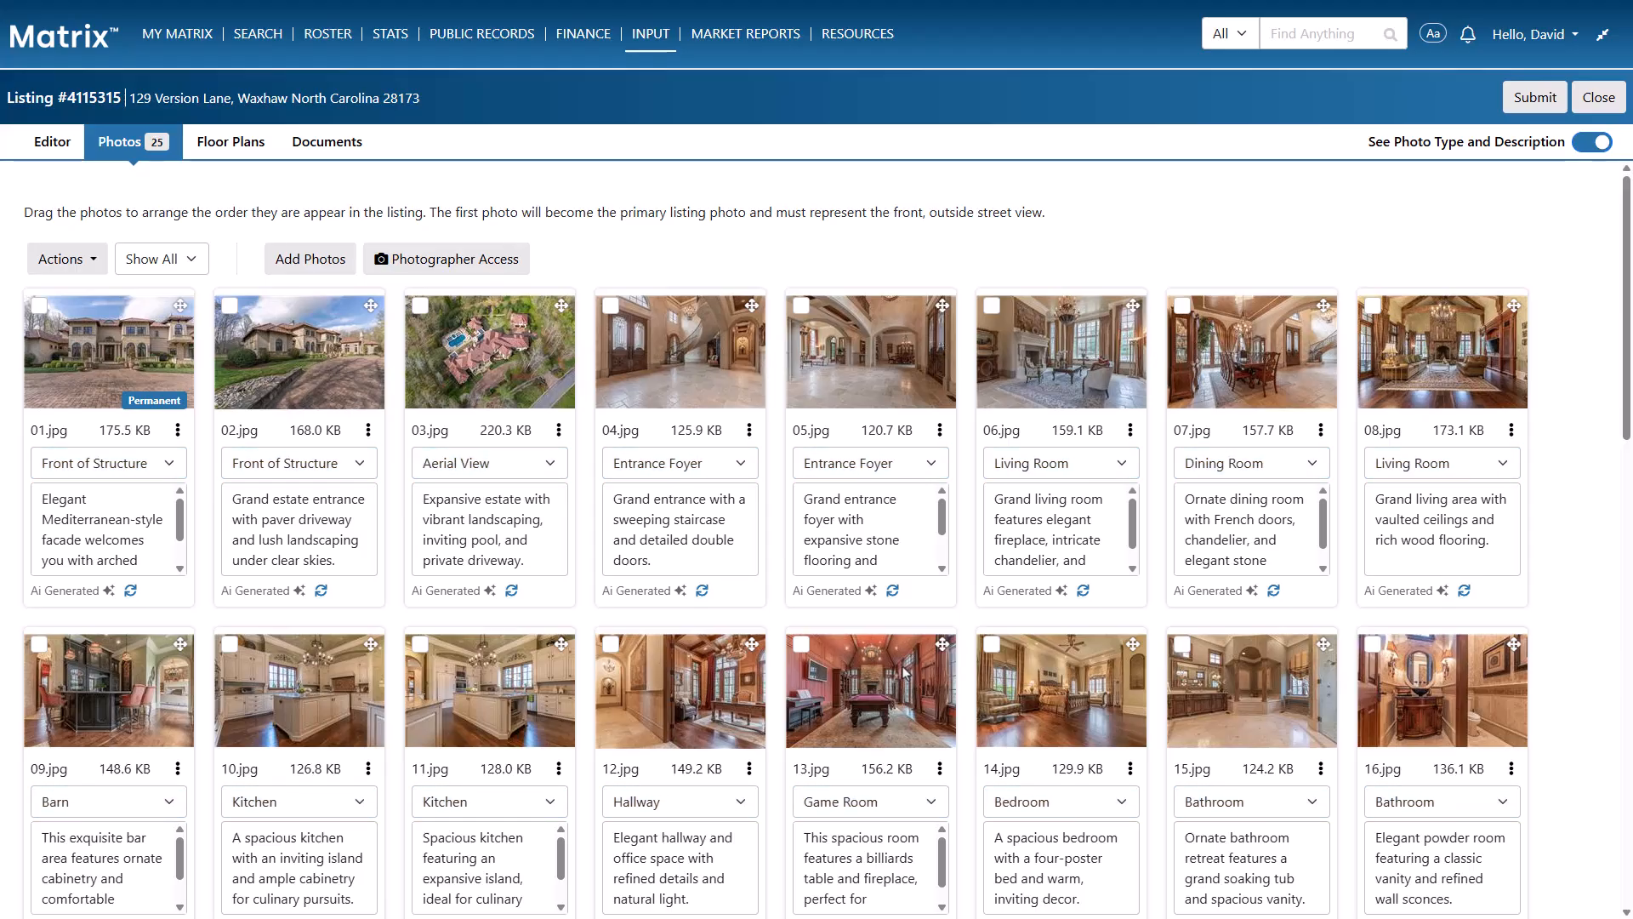
Change the photo type of 06.jpg to Sitting Room
click(1102, 474)
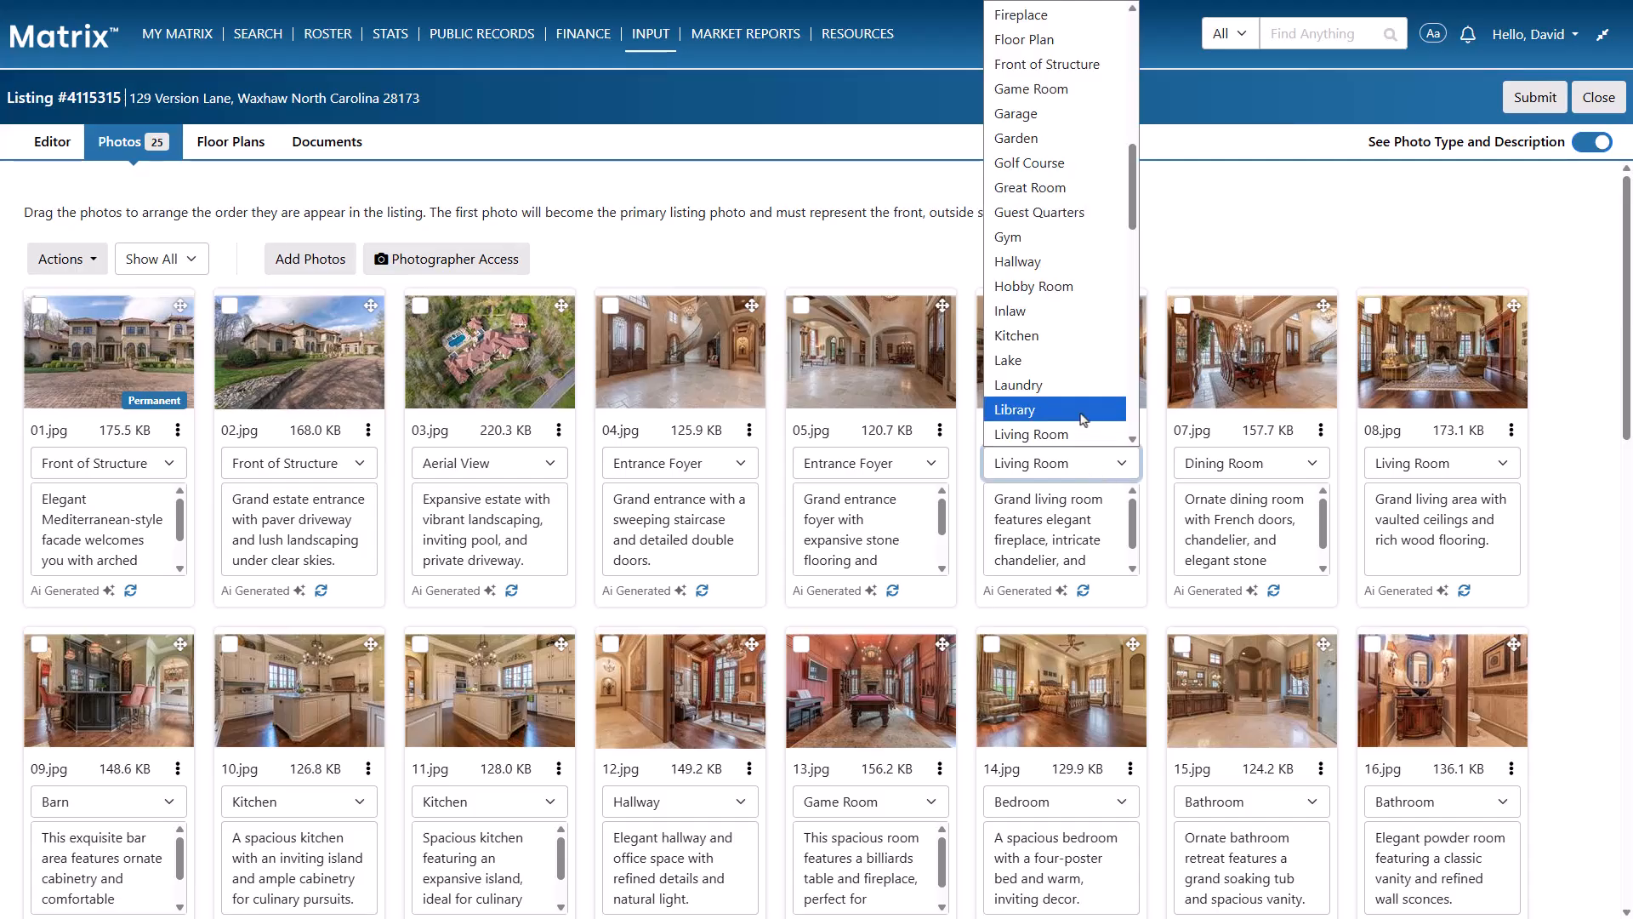
scroll(1080, 424, down, 5)
scroll(1081, 423, down, 4)
click(1078, 422)
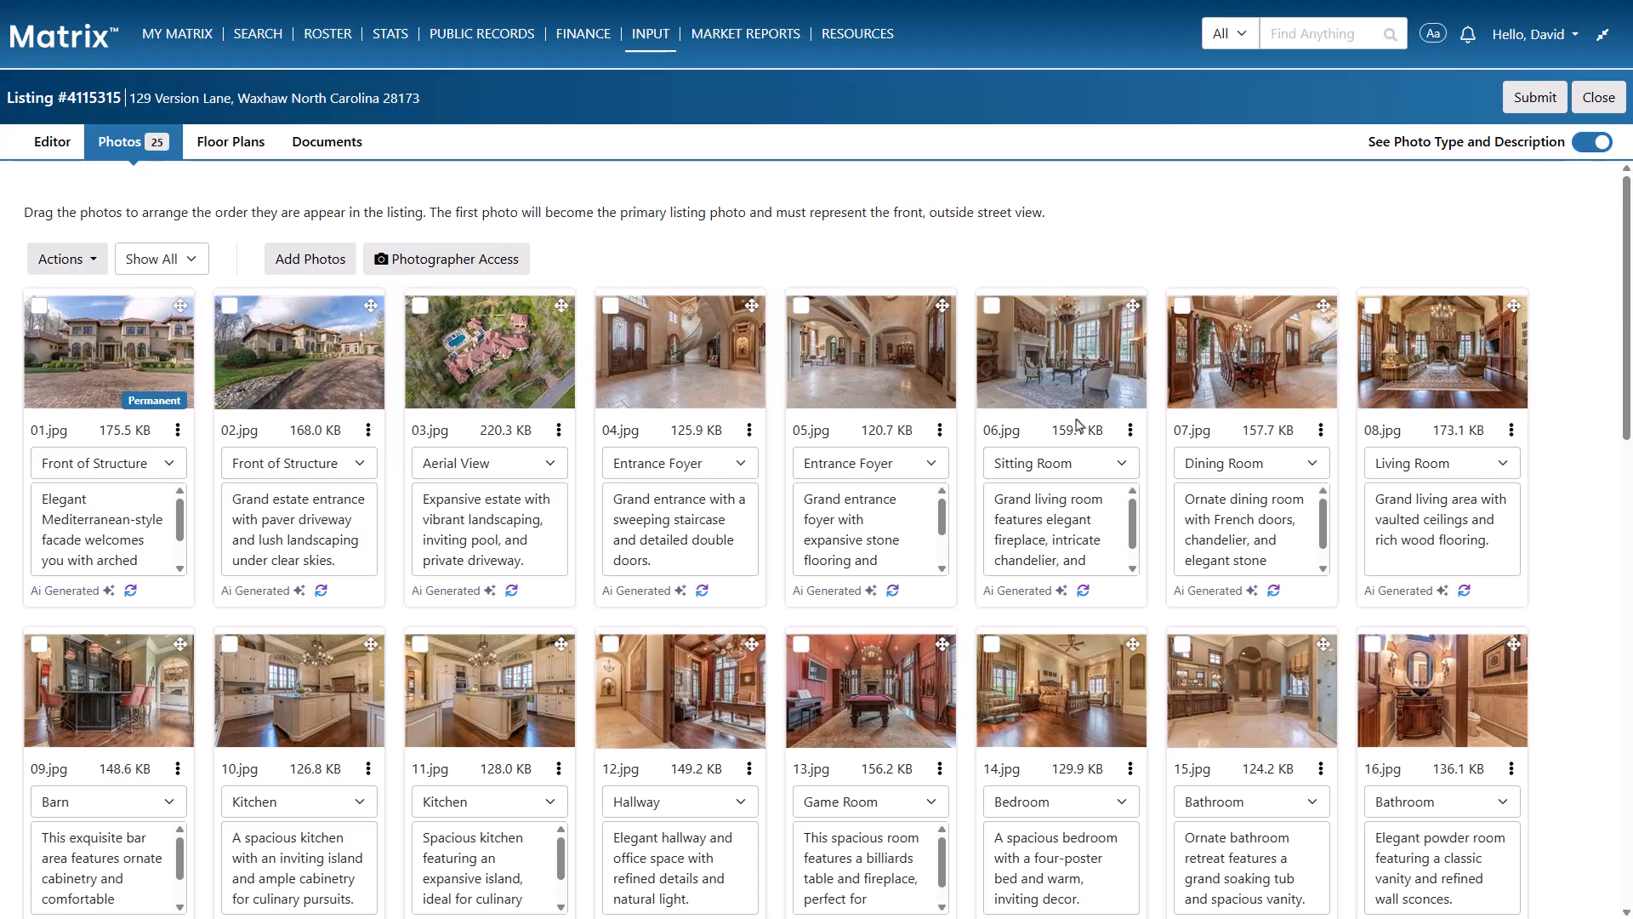
Regenerate the AI description of 06.jpg and replace it with "An opulent sitting room showcasing a grand fireplace, ornate details and a magnificent chandelier."
click(1084, 591)
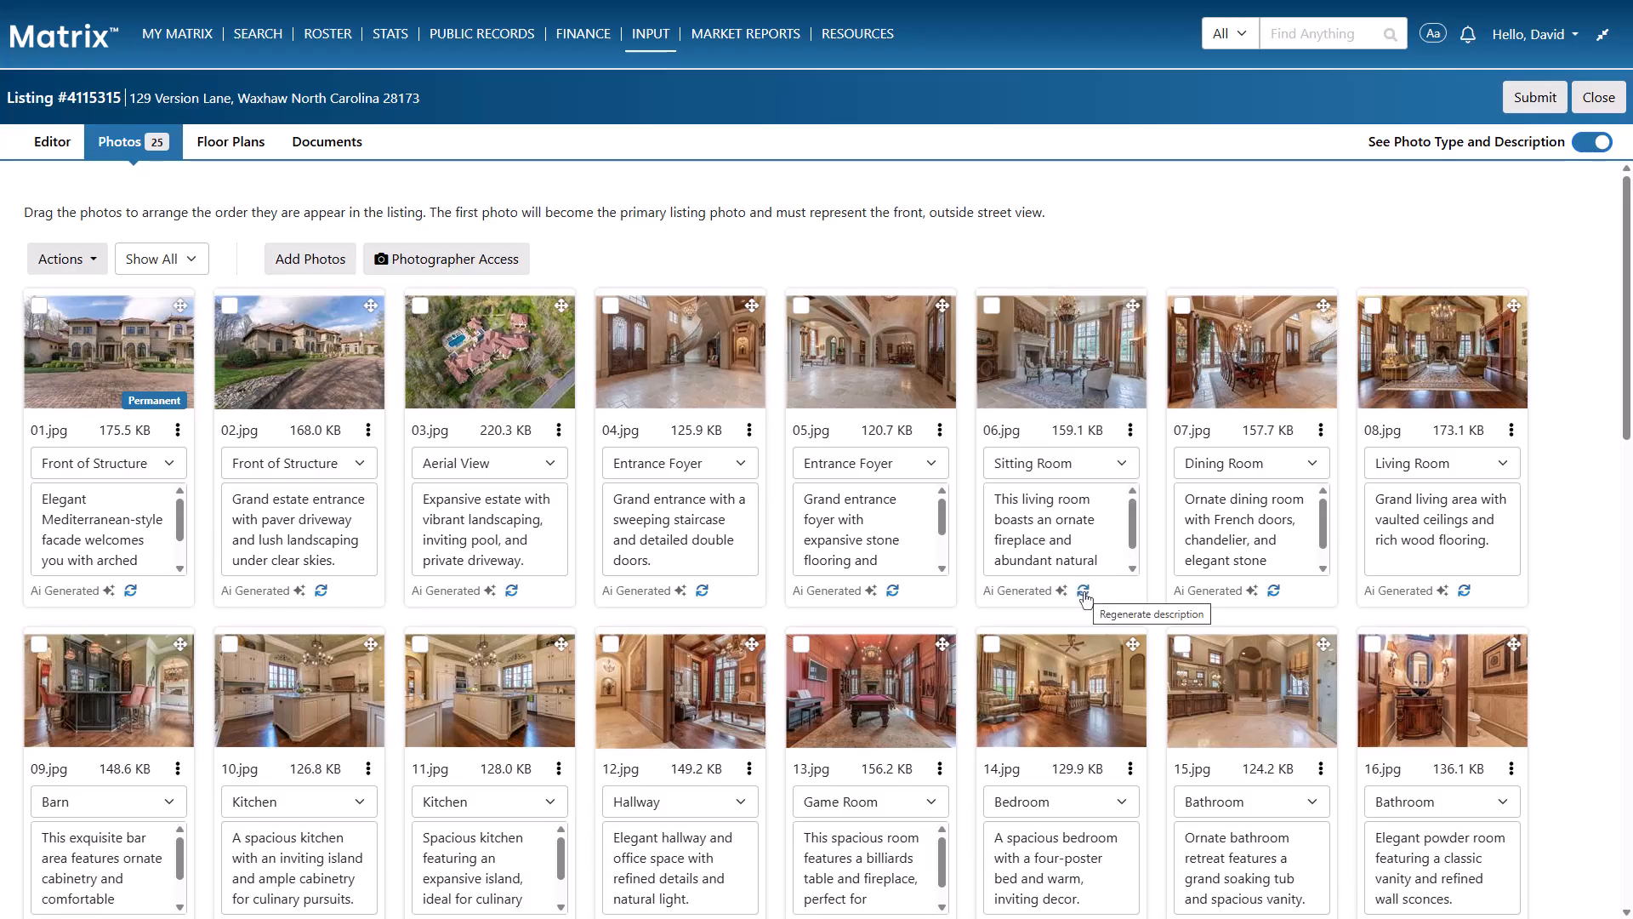
drag(995, 499, 1103, 569)
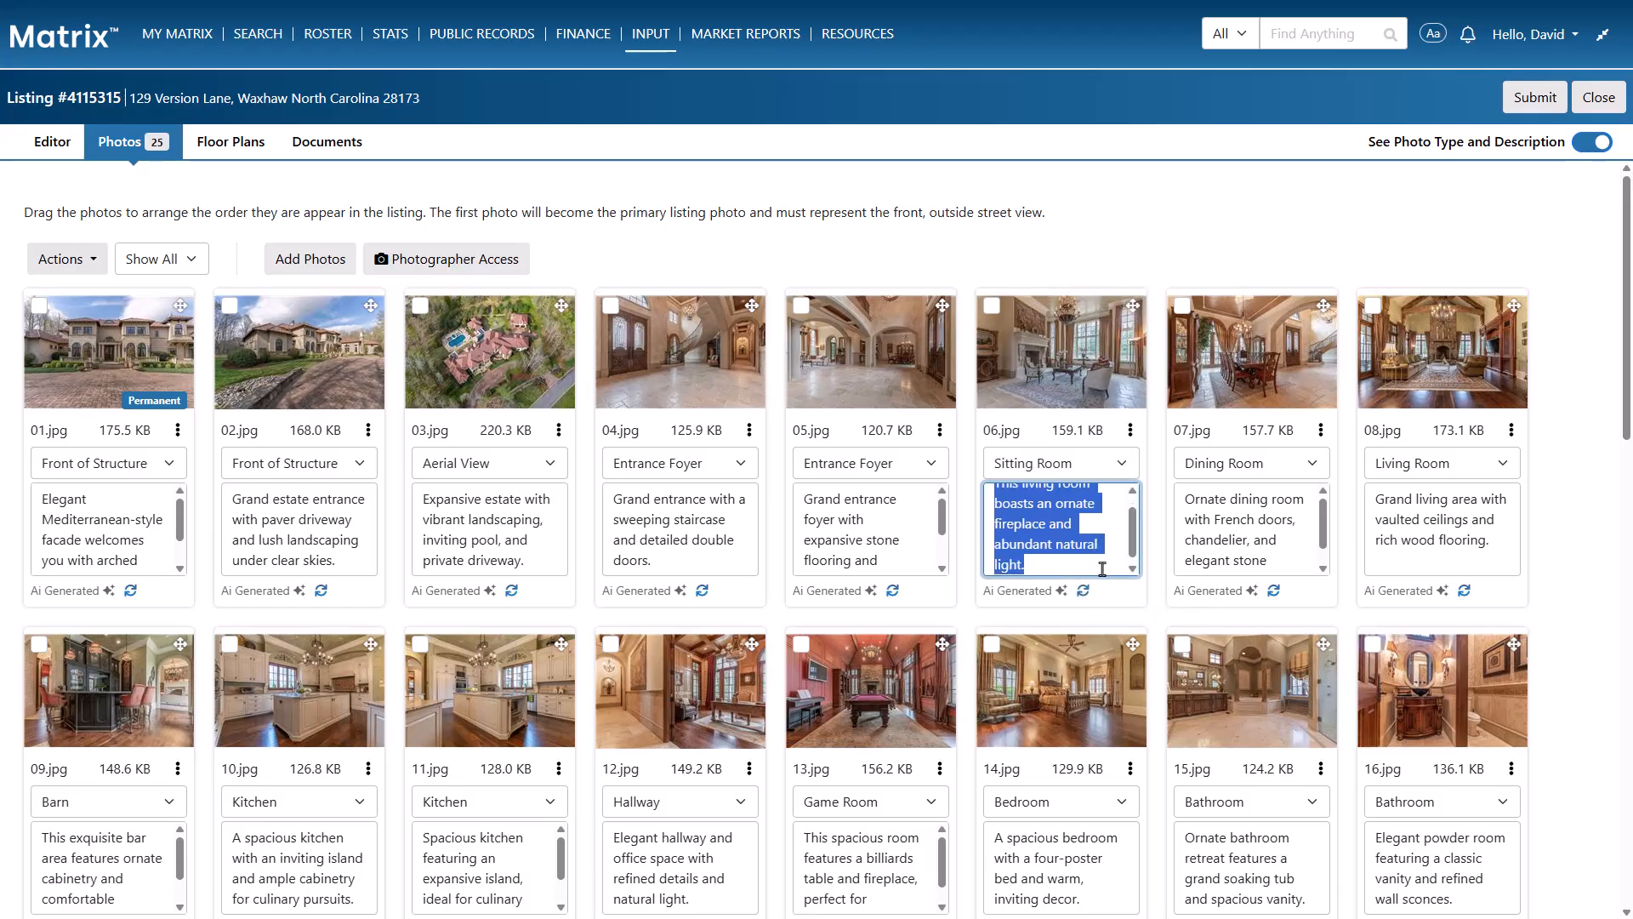
key(BackSpace)
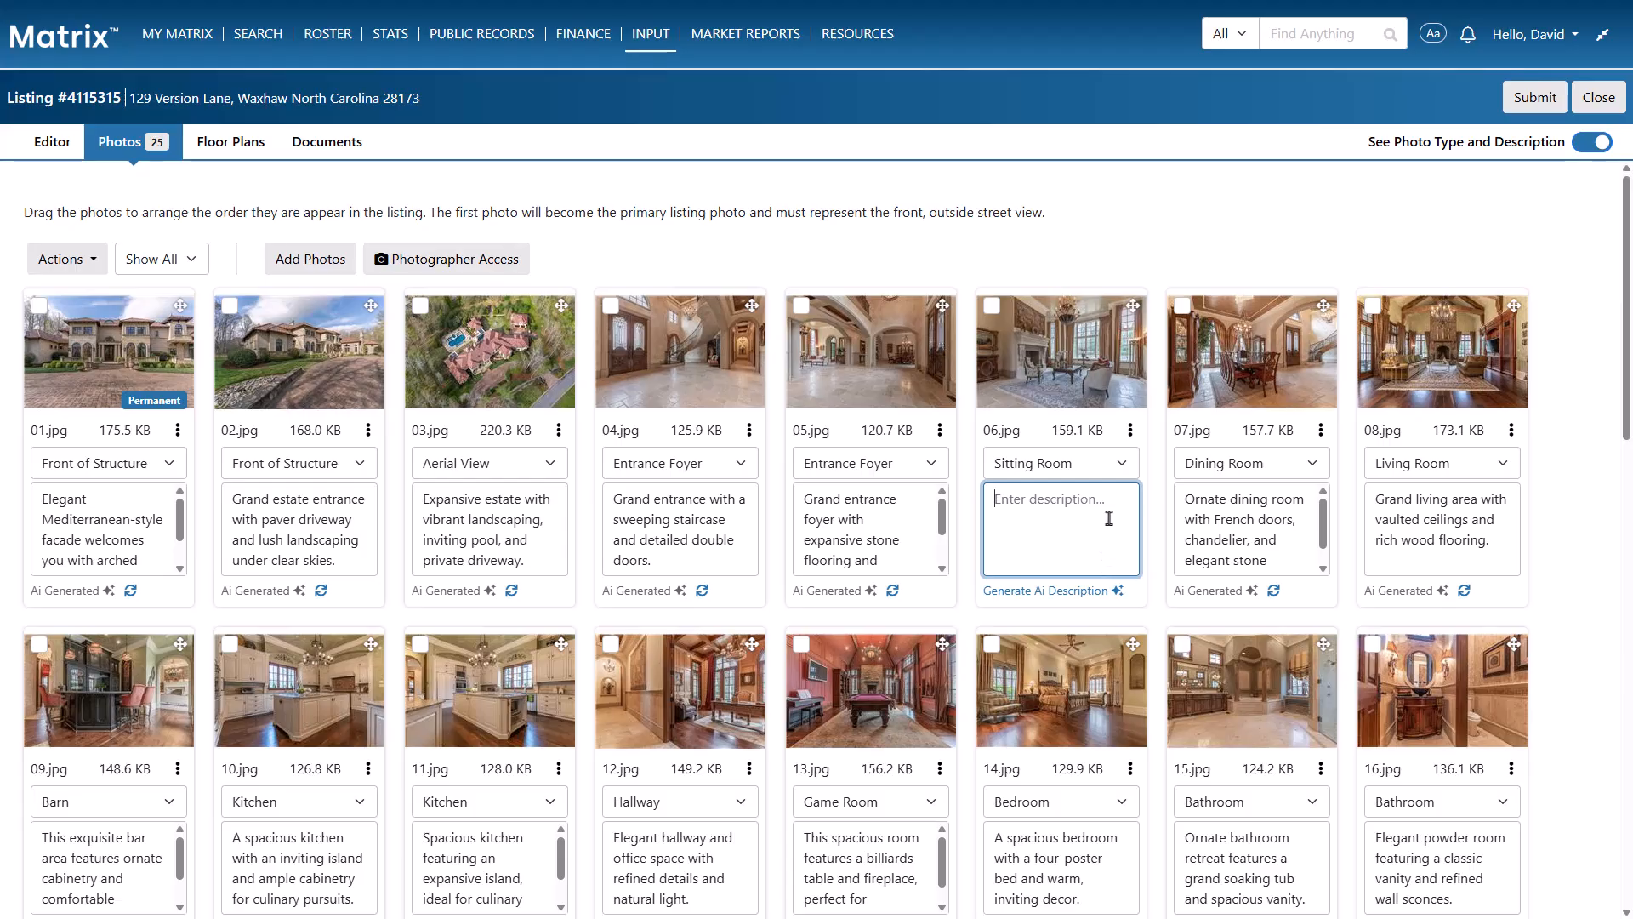
key(ctrl+v)
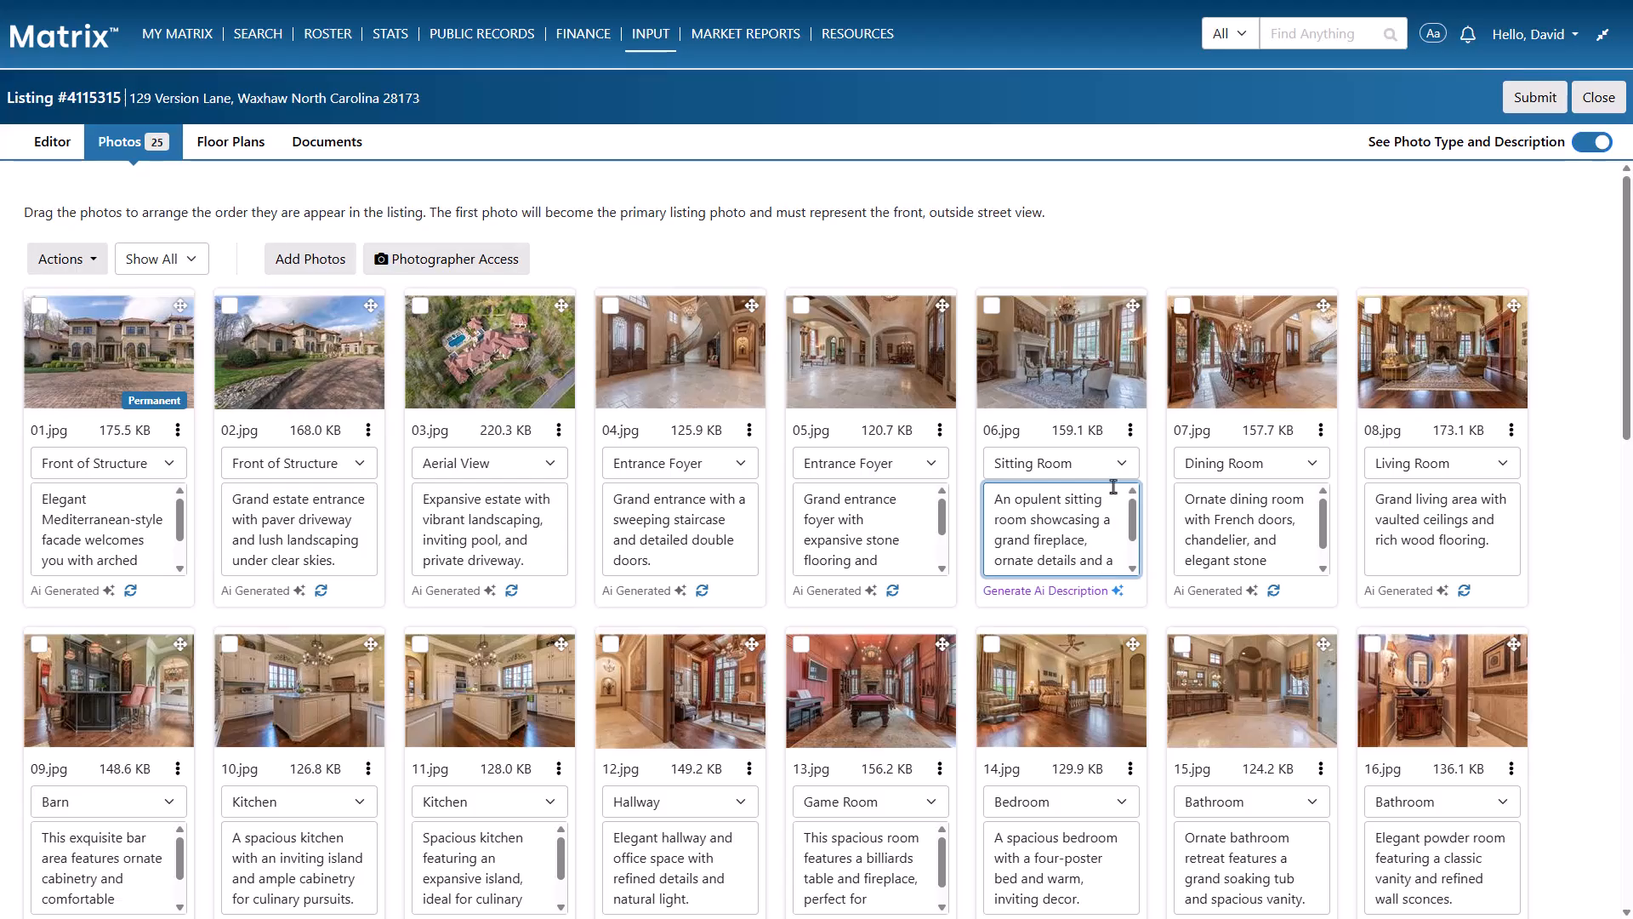
key(Tab)
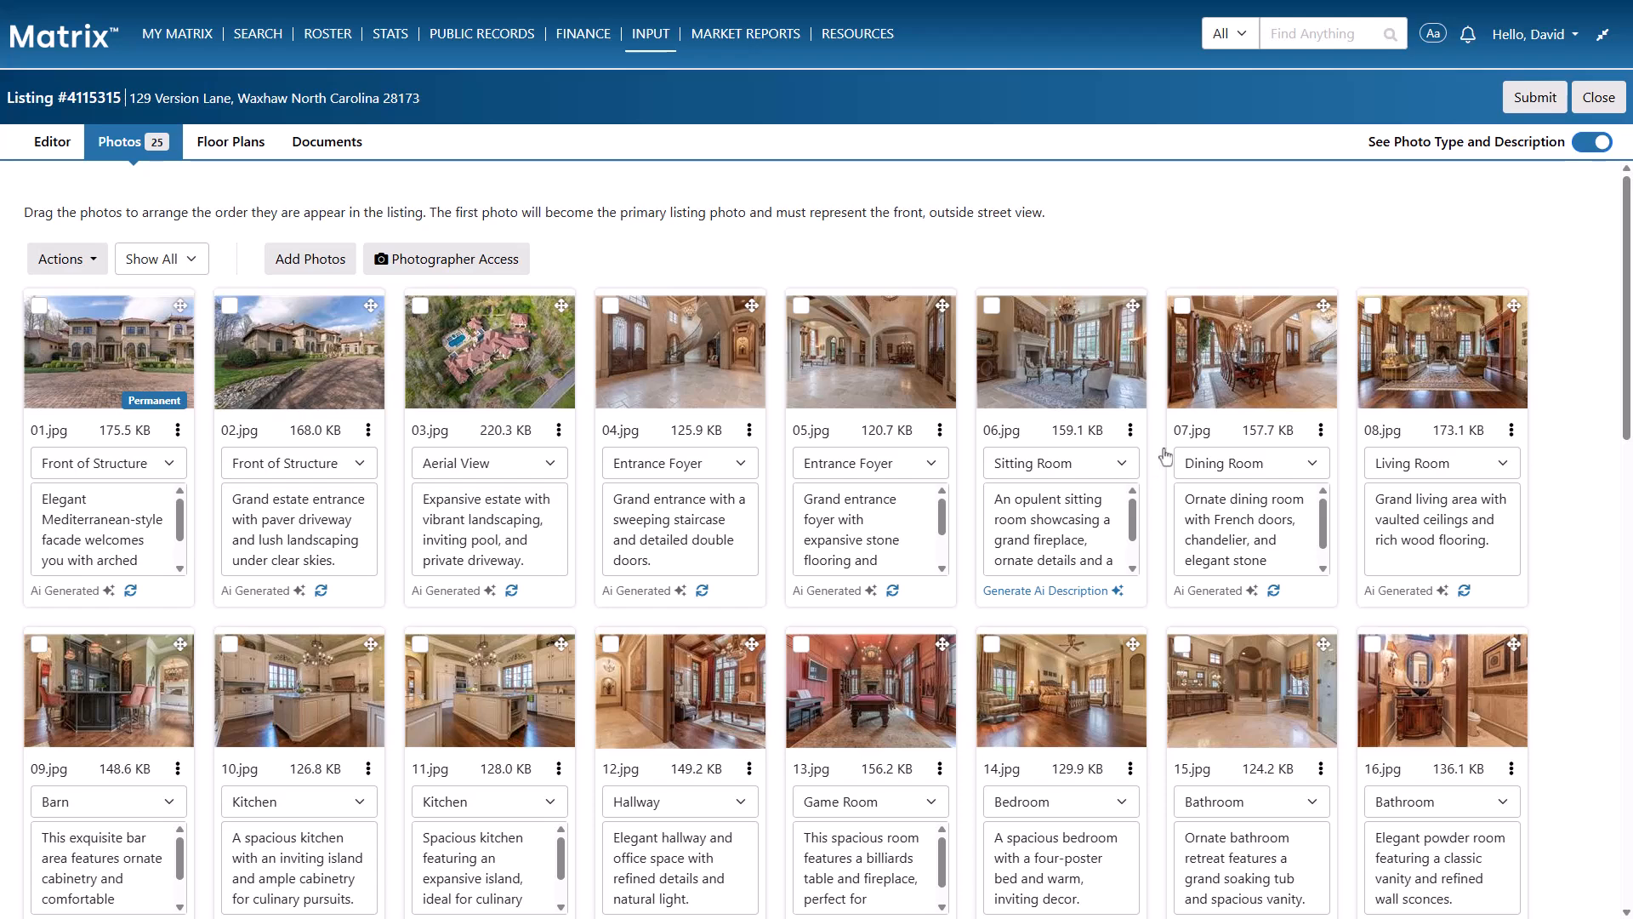
Hide photo types and descriptions in the grid, and check the type and description of 06.jpg in the enlarged view
click(1580, 145)
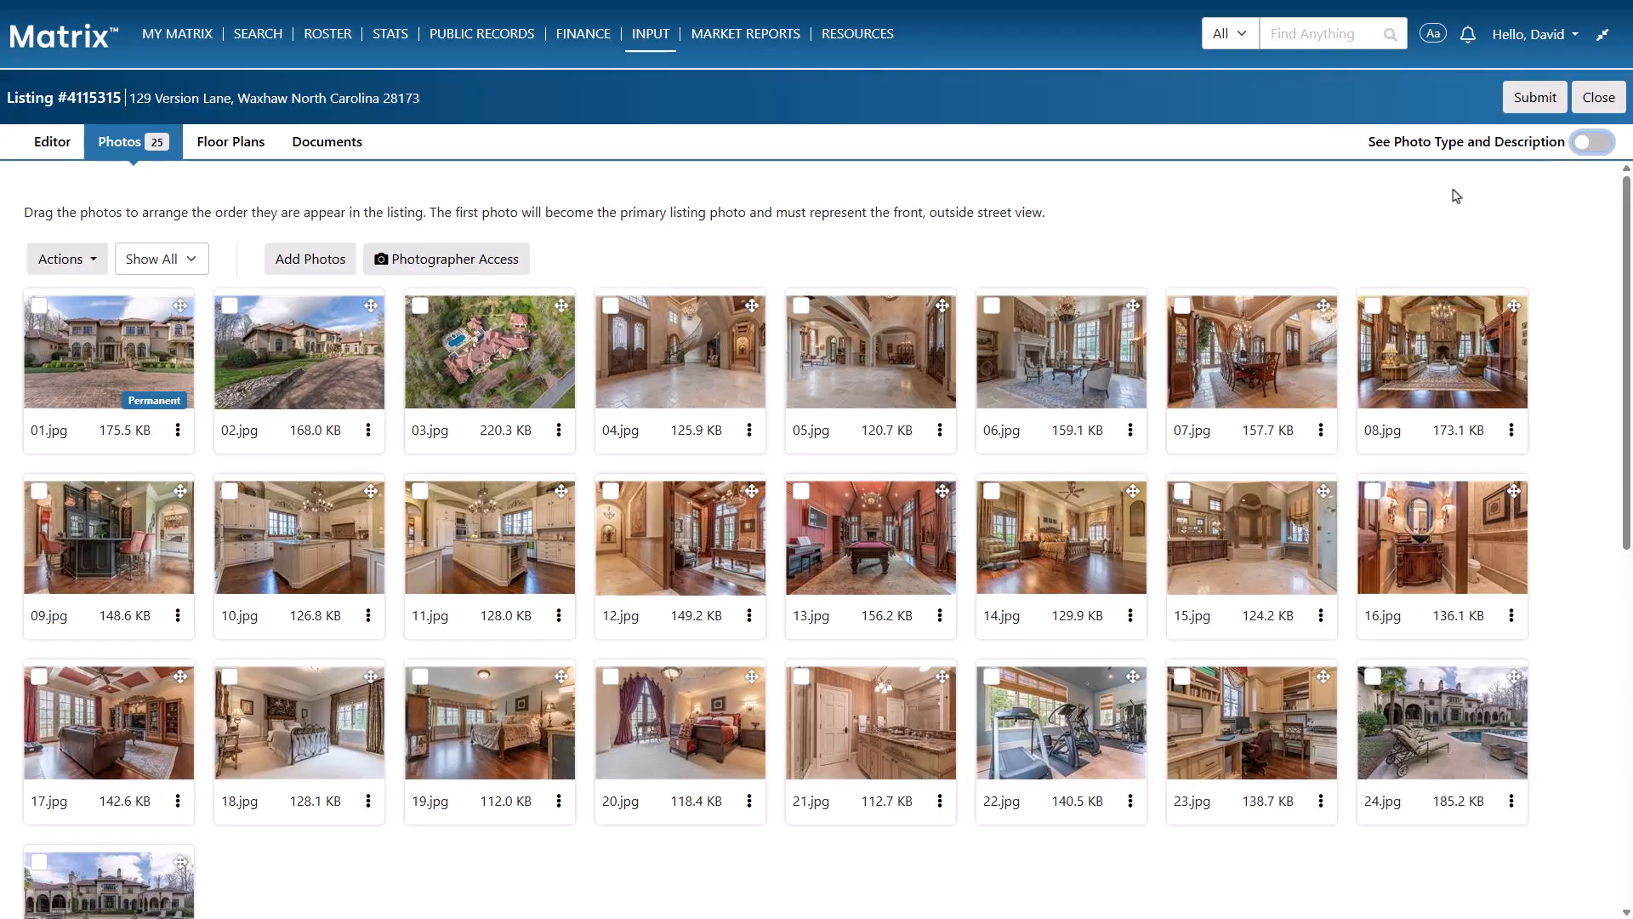
click(1057, 333)
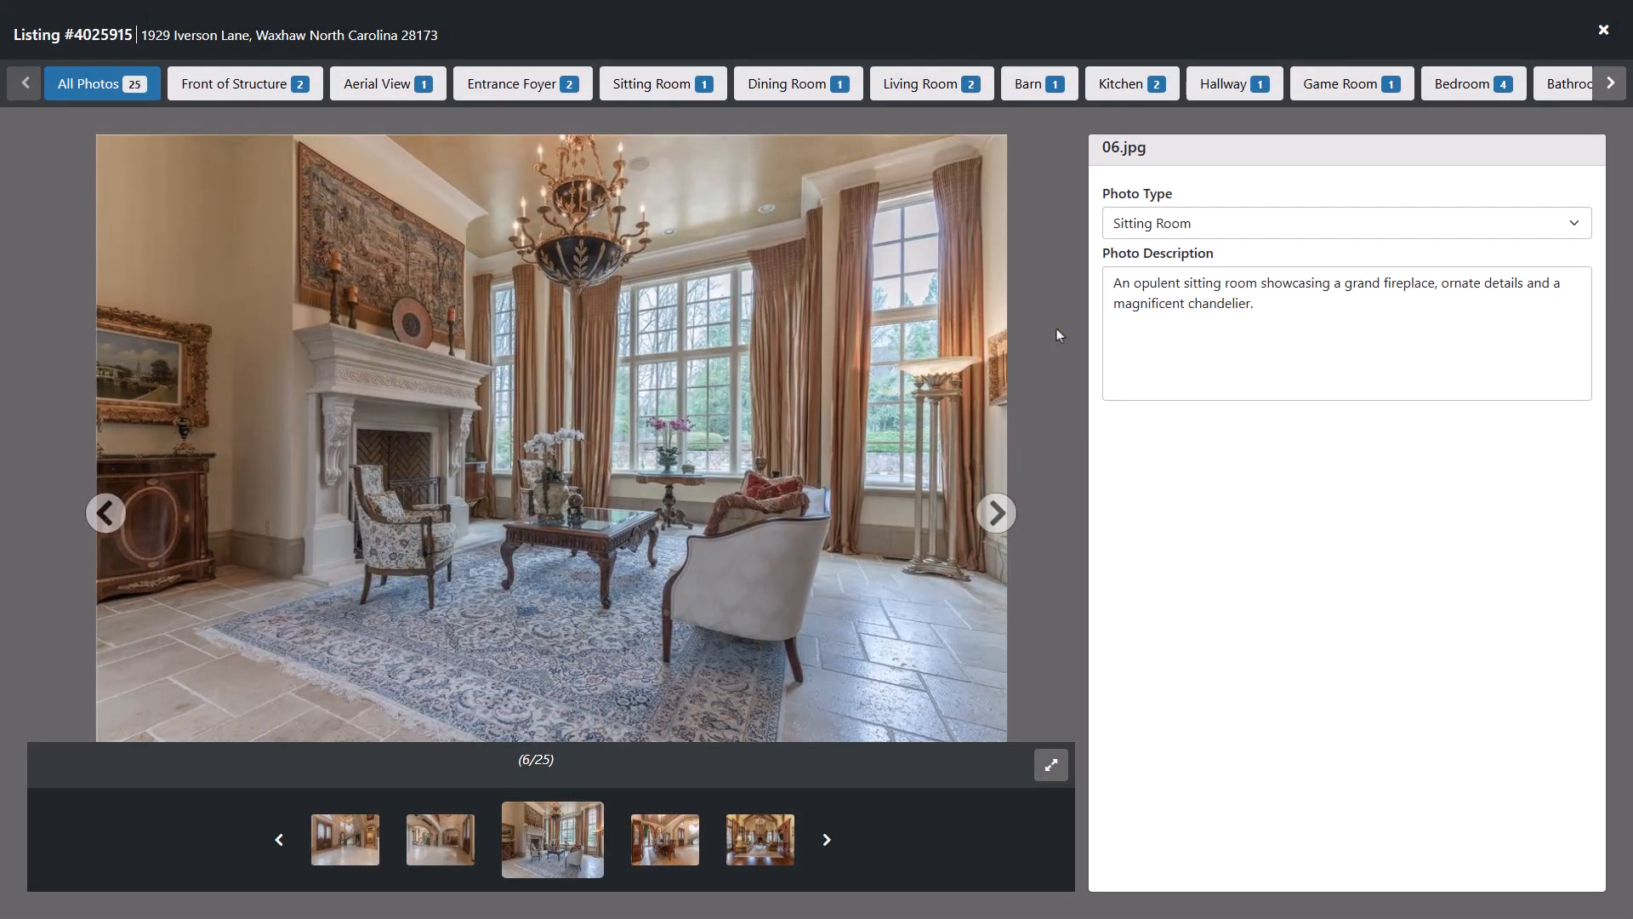
click(1129, 222)
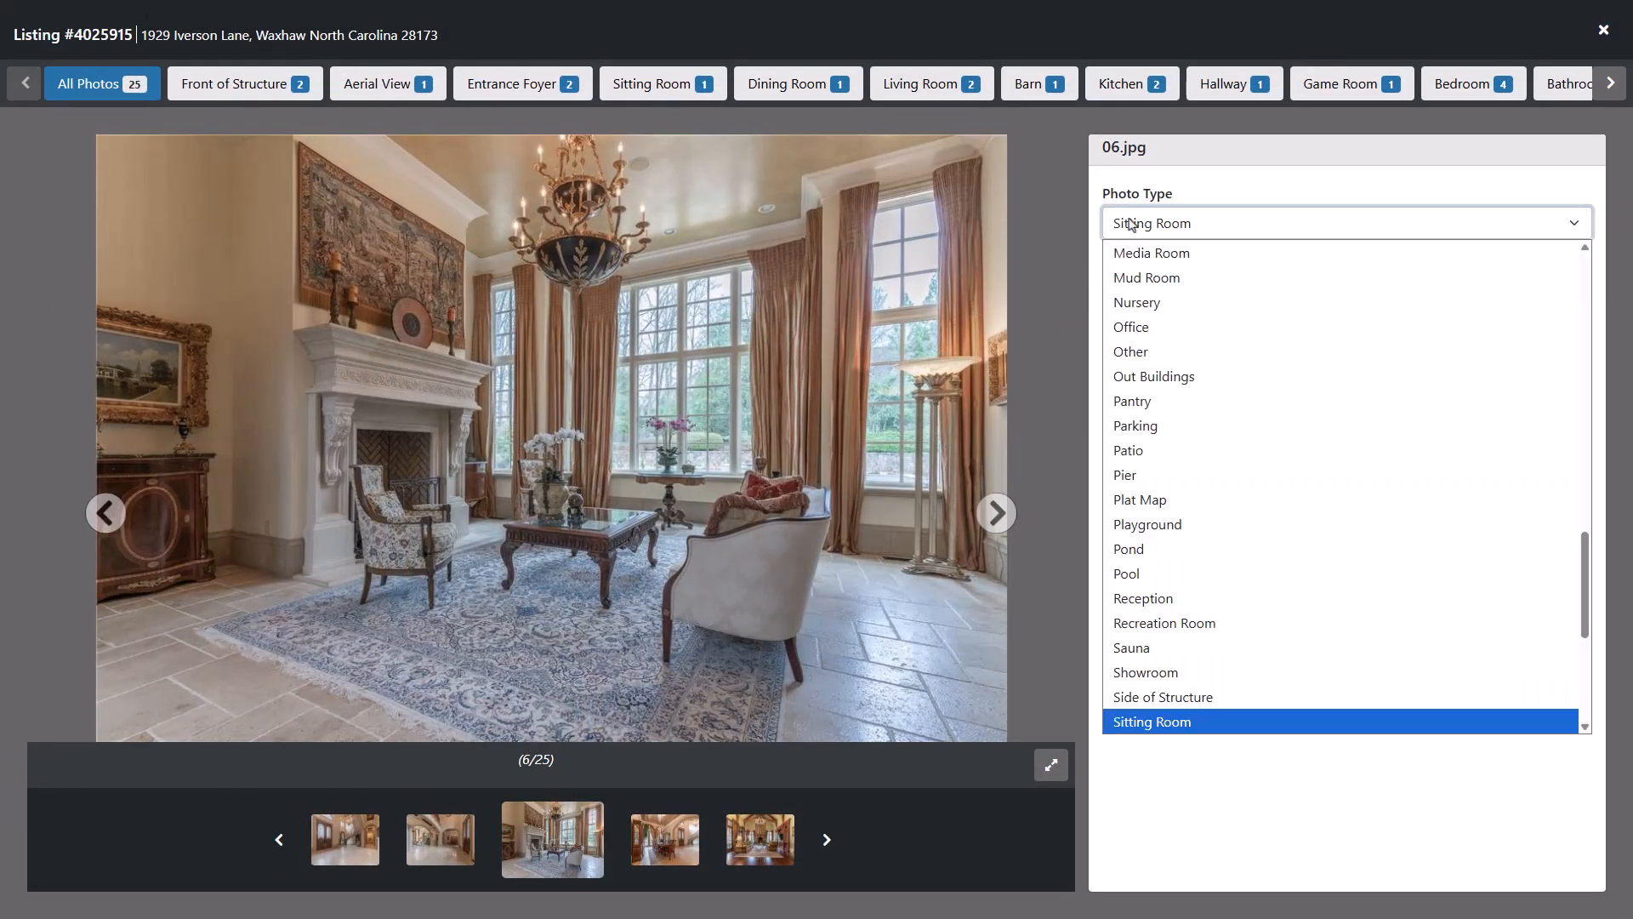
click(1129, 223)
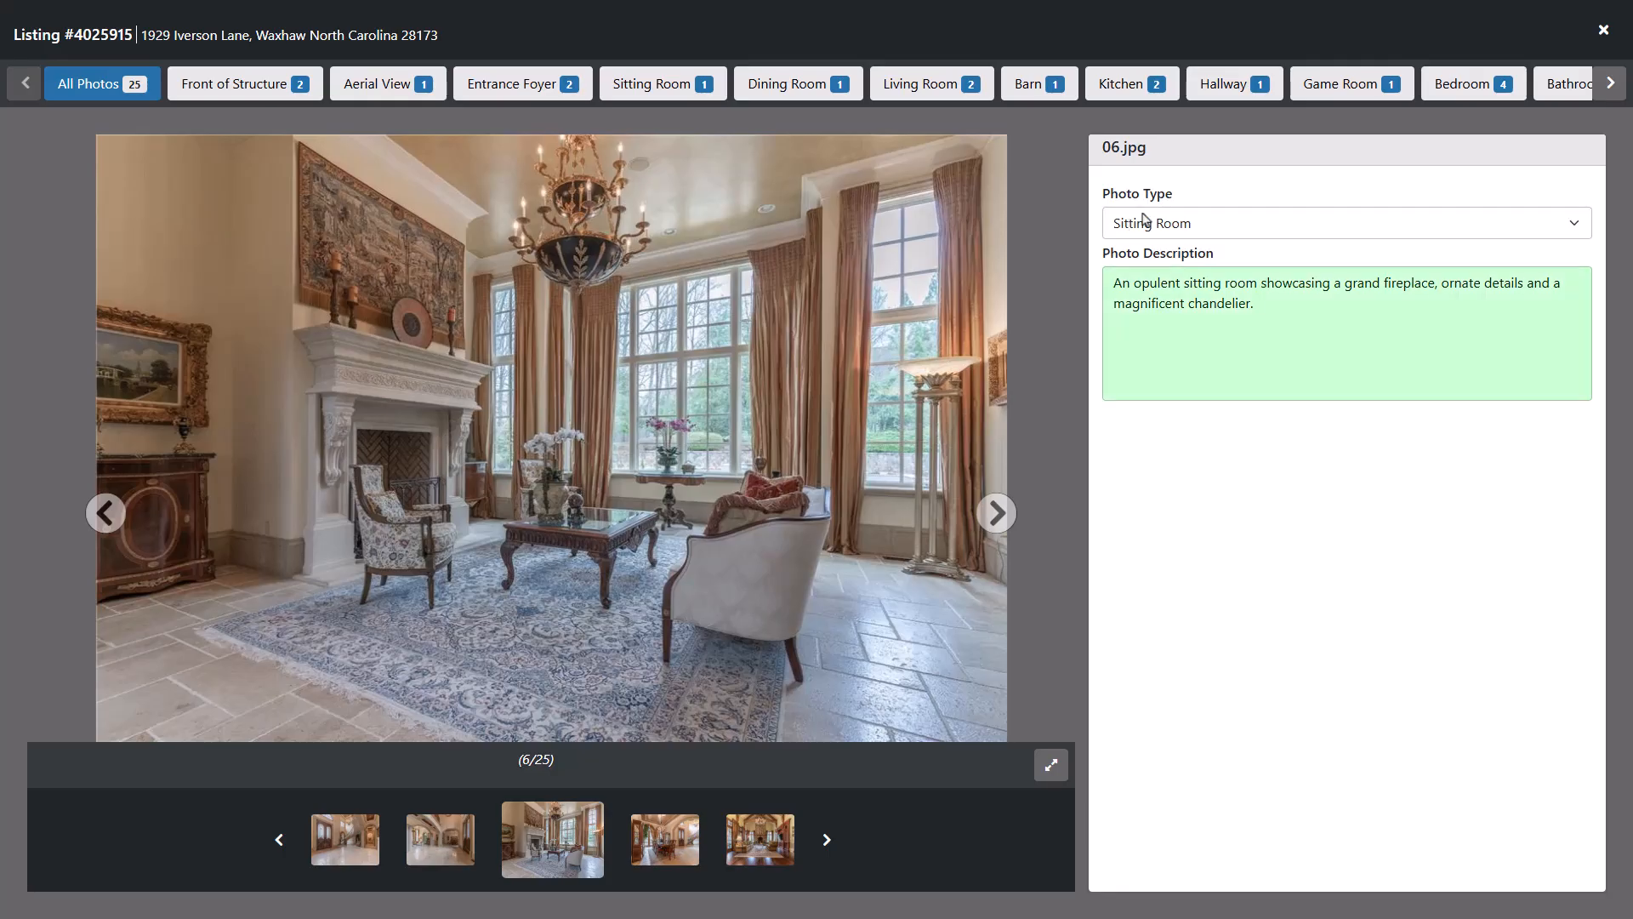
click(1599, 31)
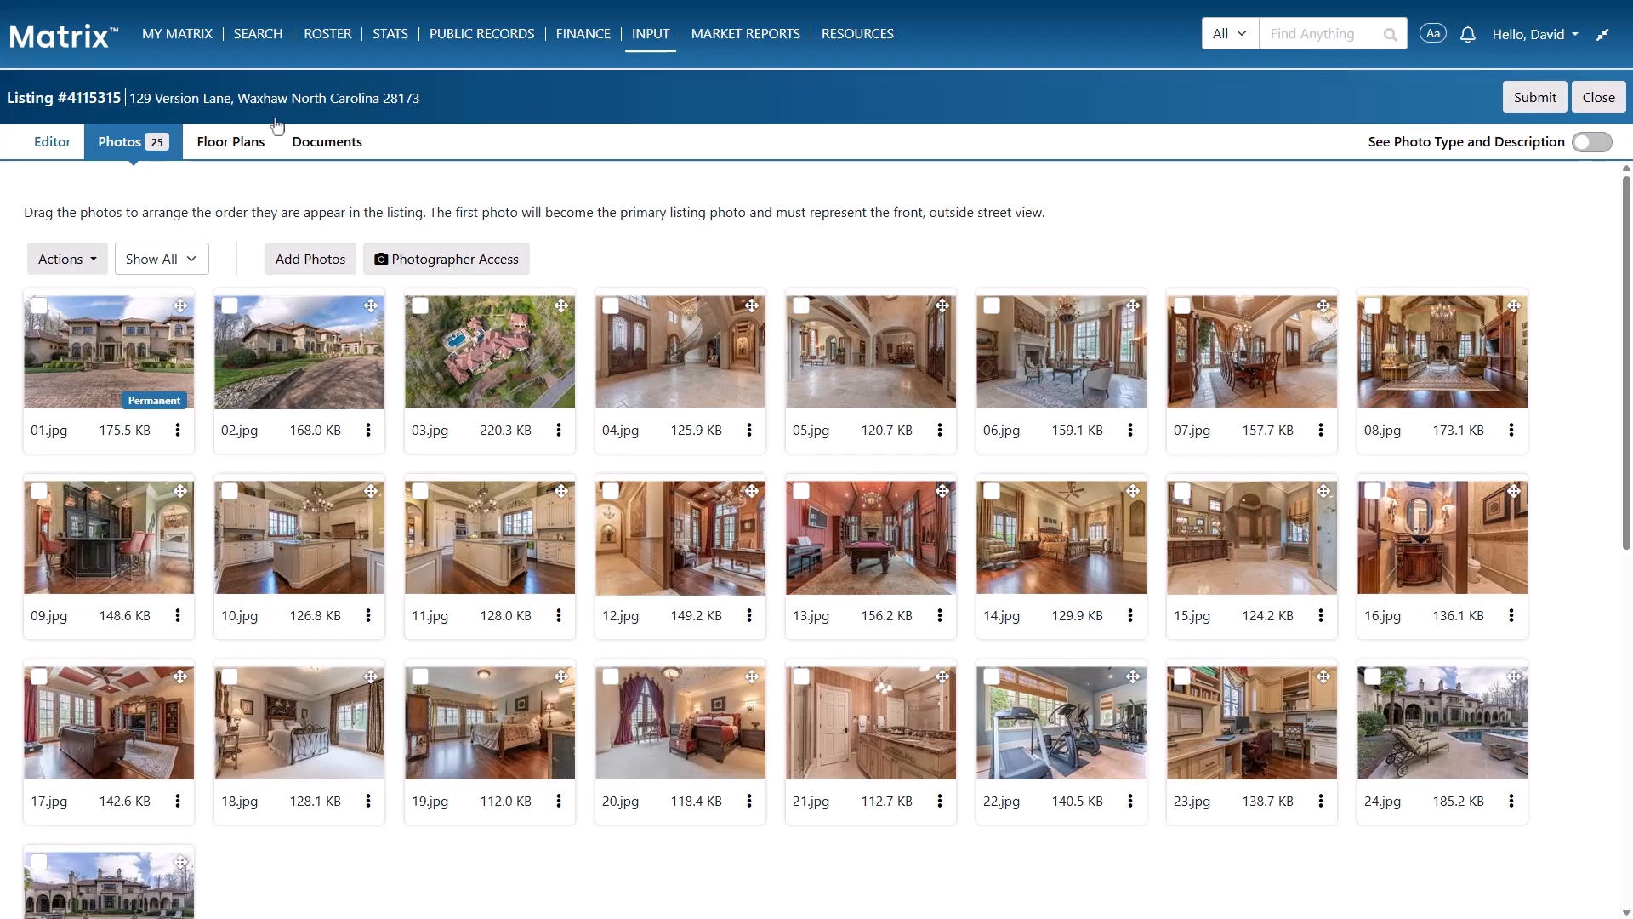
Generate new Public Remarks for the listing with CoreAi, accepting the AI Terms and Conditions
click(42, 144)
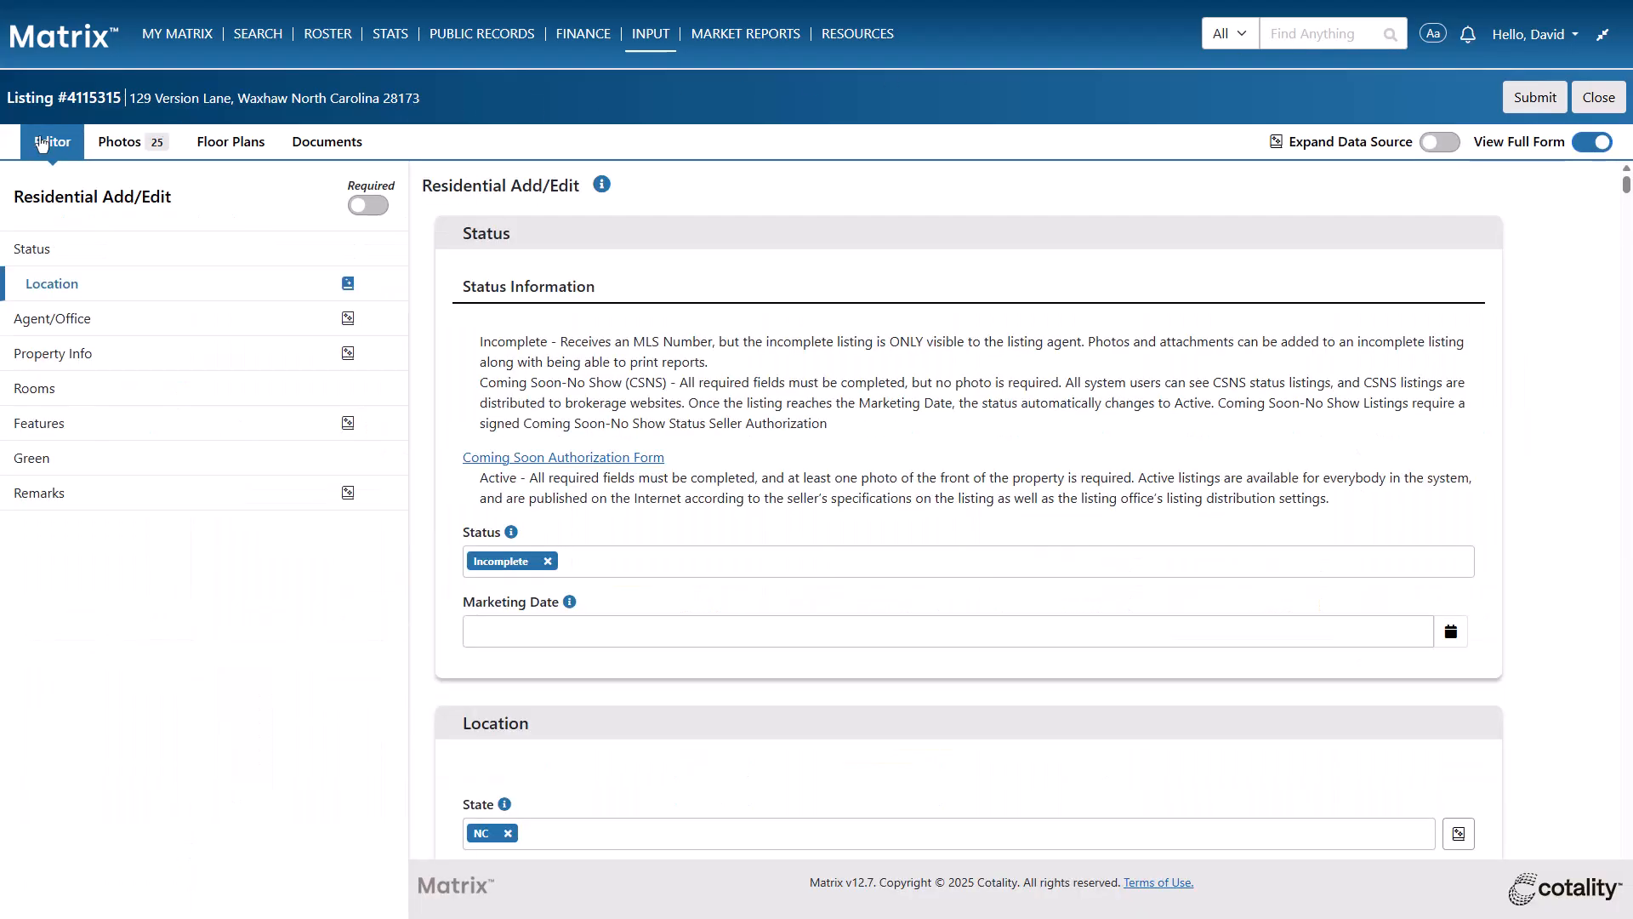
click(129, 495)
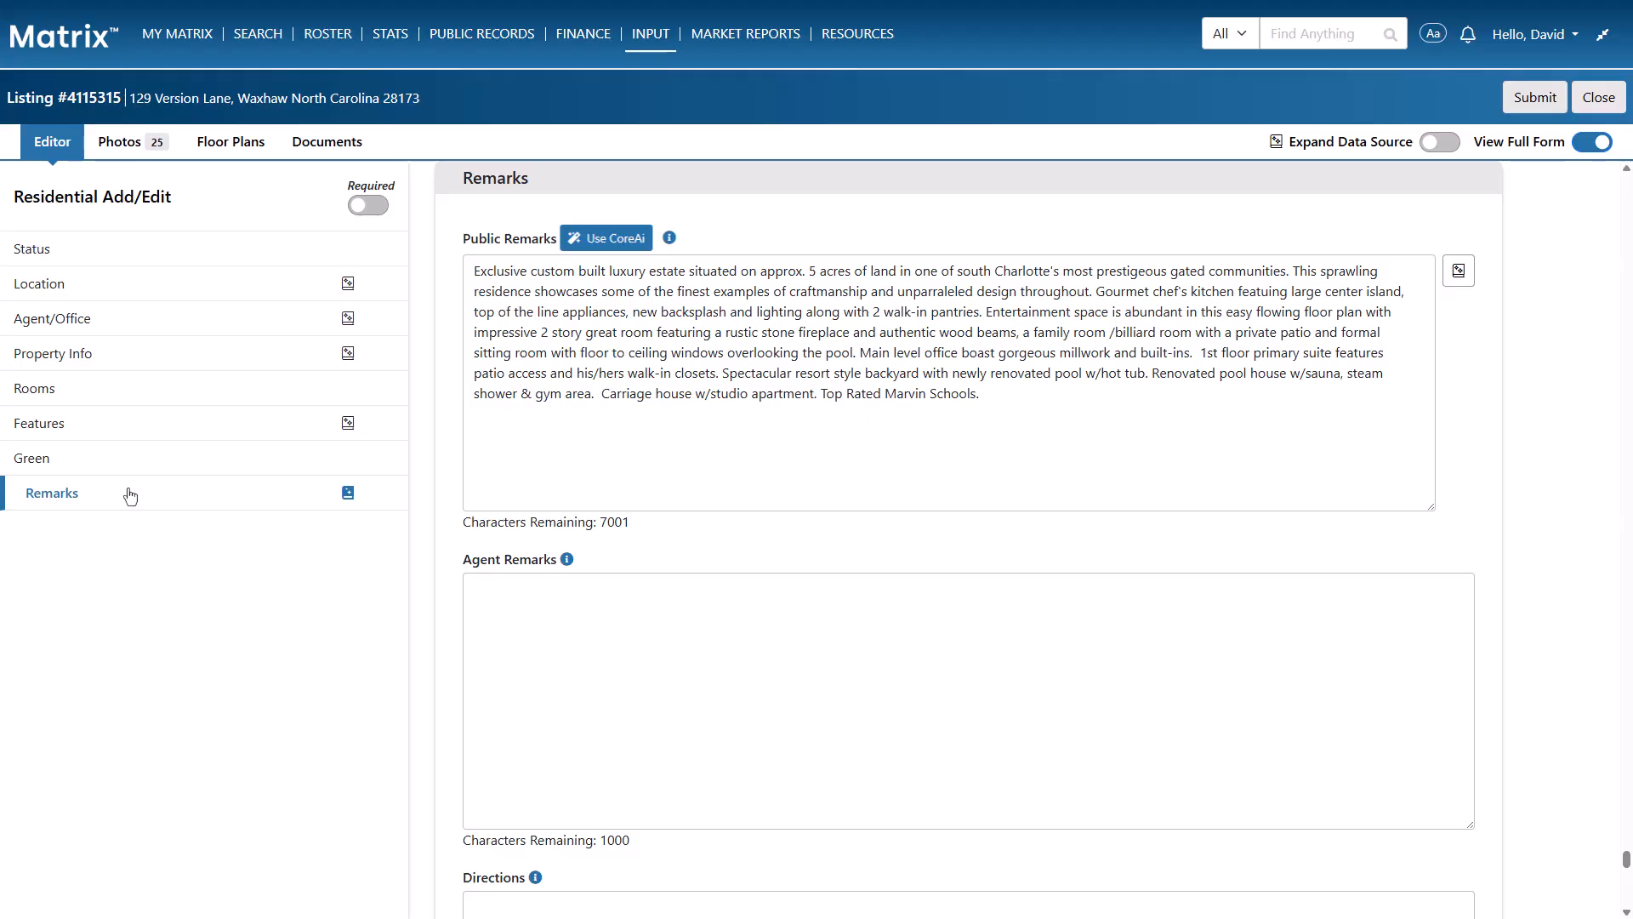
click(607, 246)
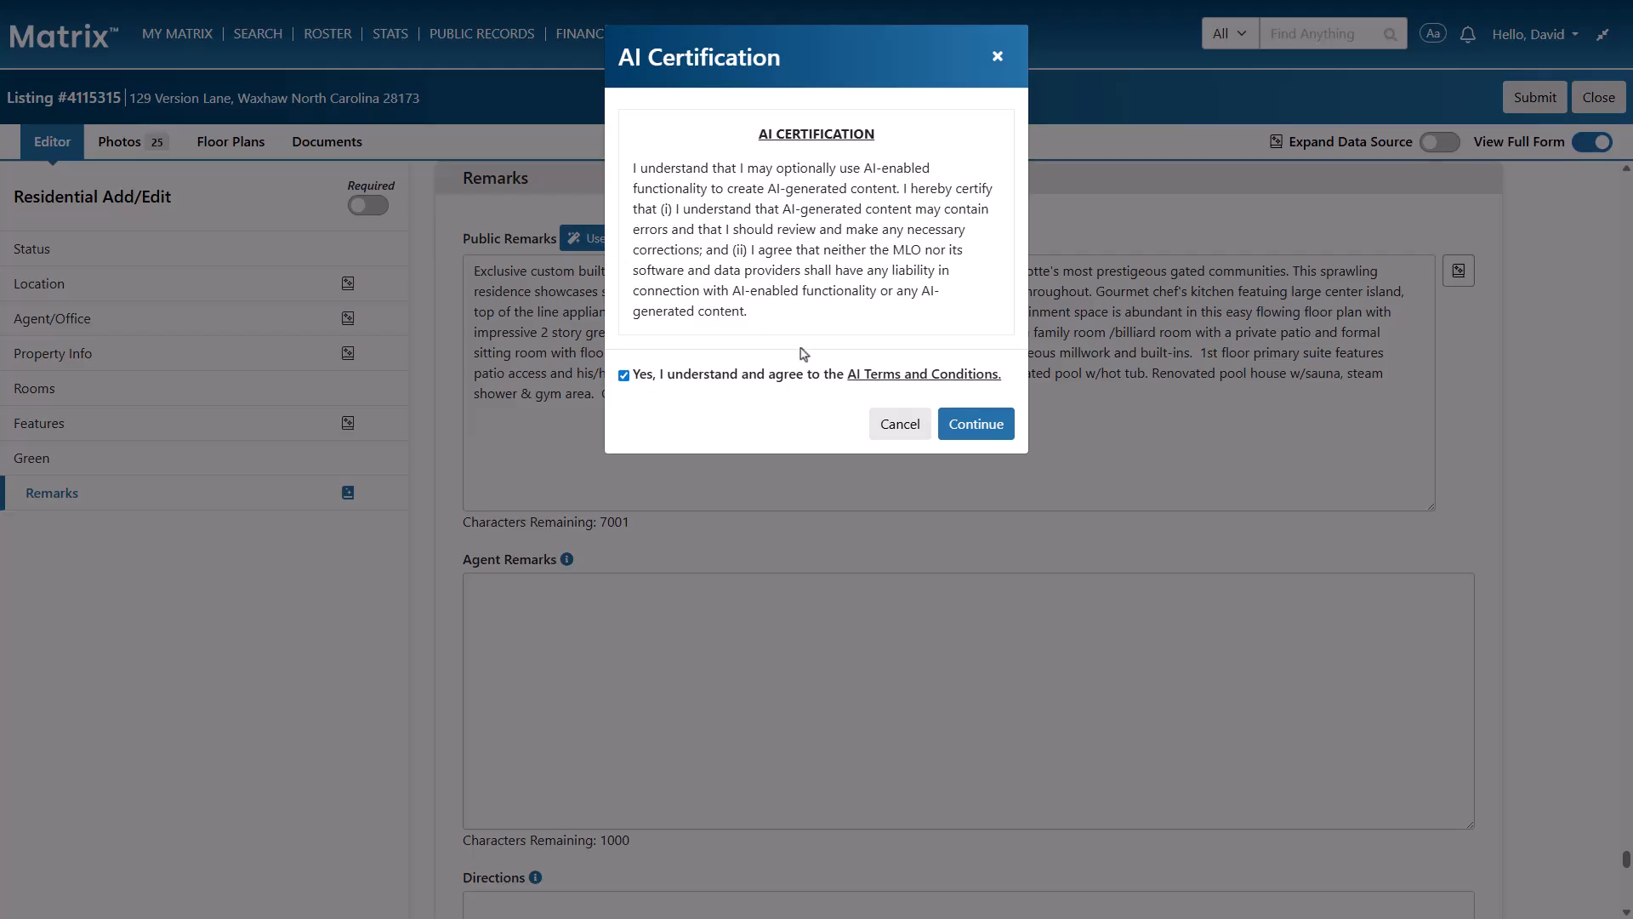
click(965, 429)
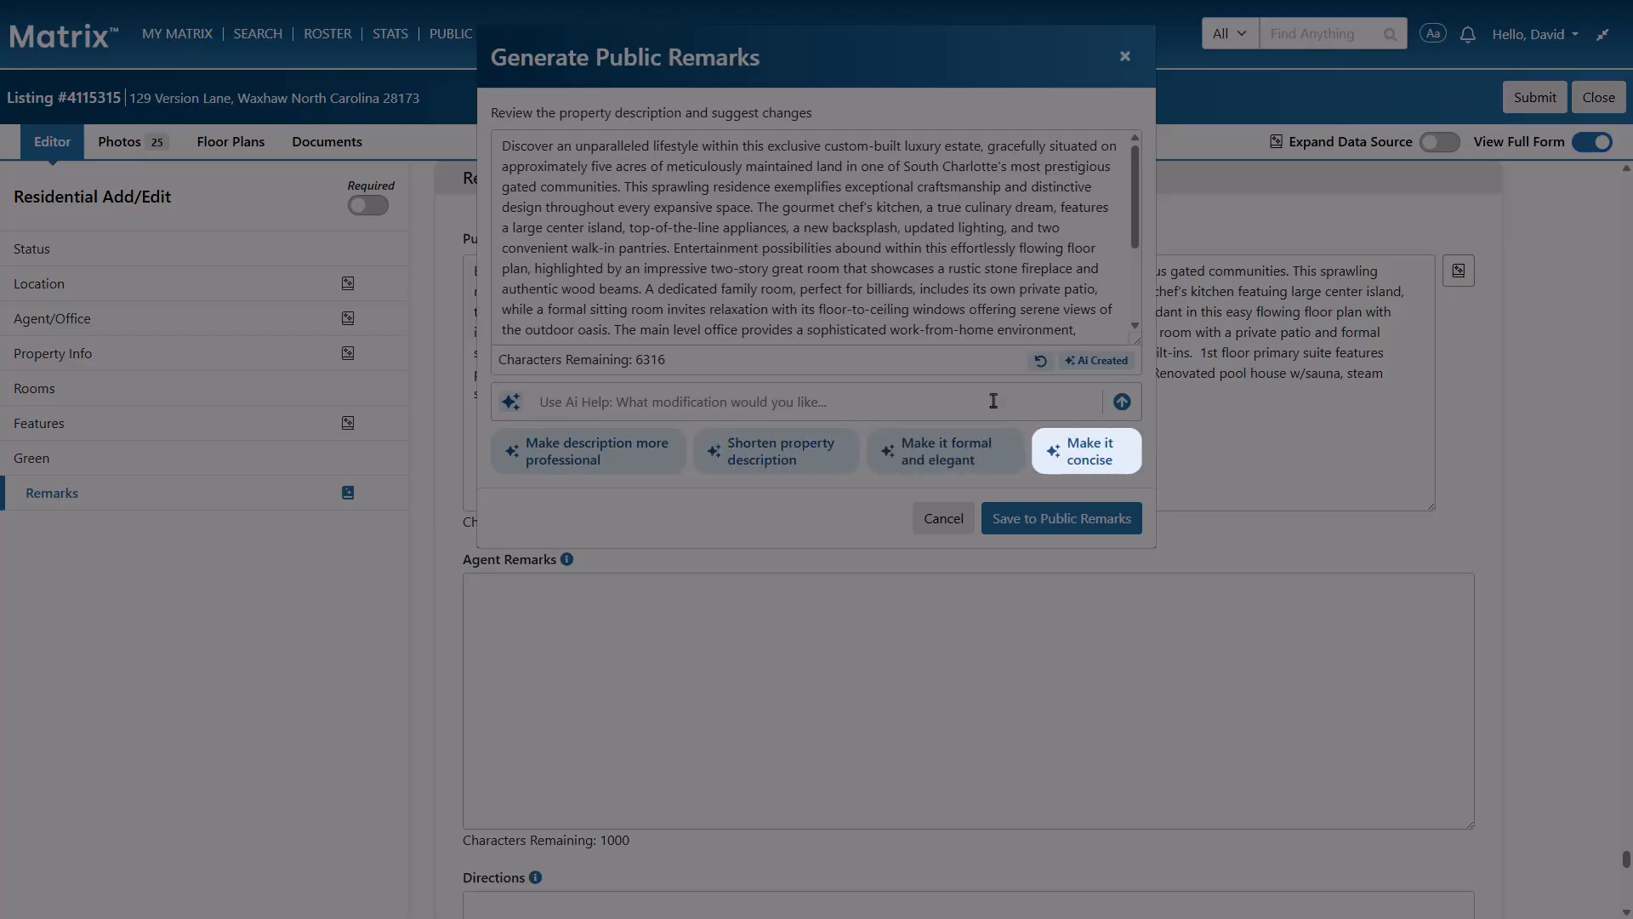
Try rewriting the generated remarks with the request "Make it fun to read while also highlighting the kitchen." and restore the previous text
click(994, 401)
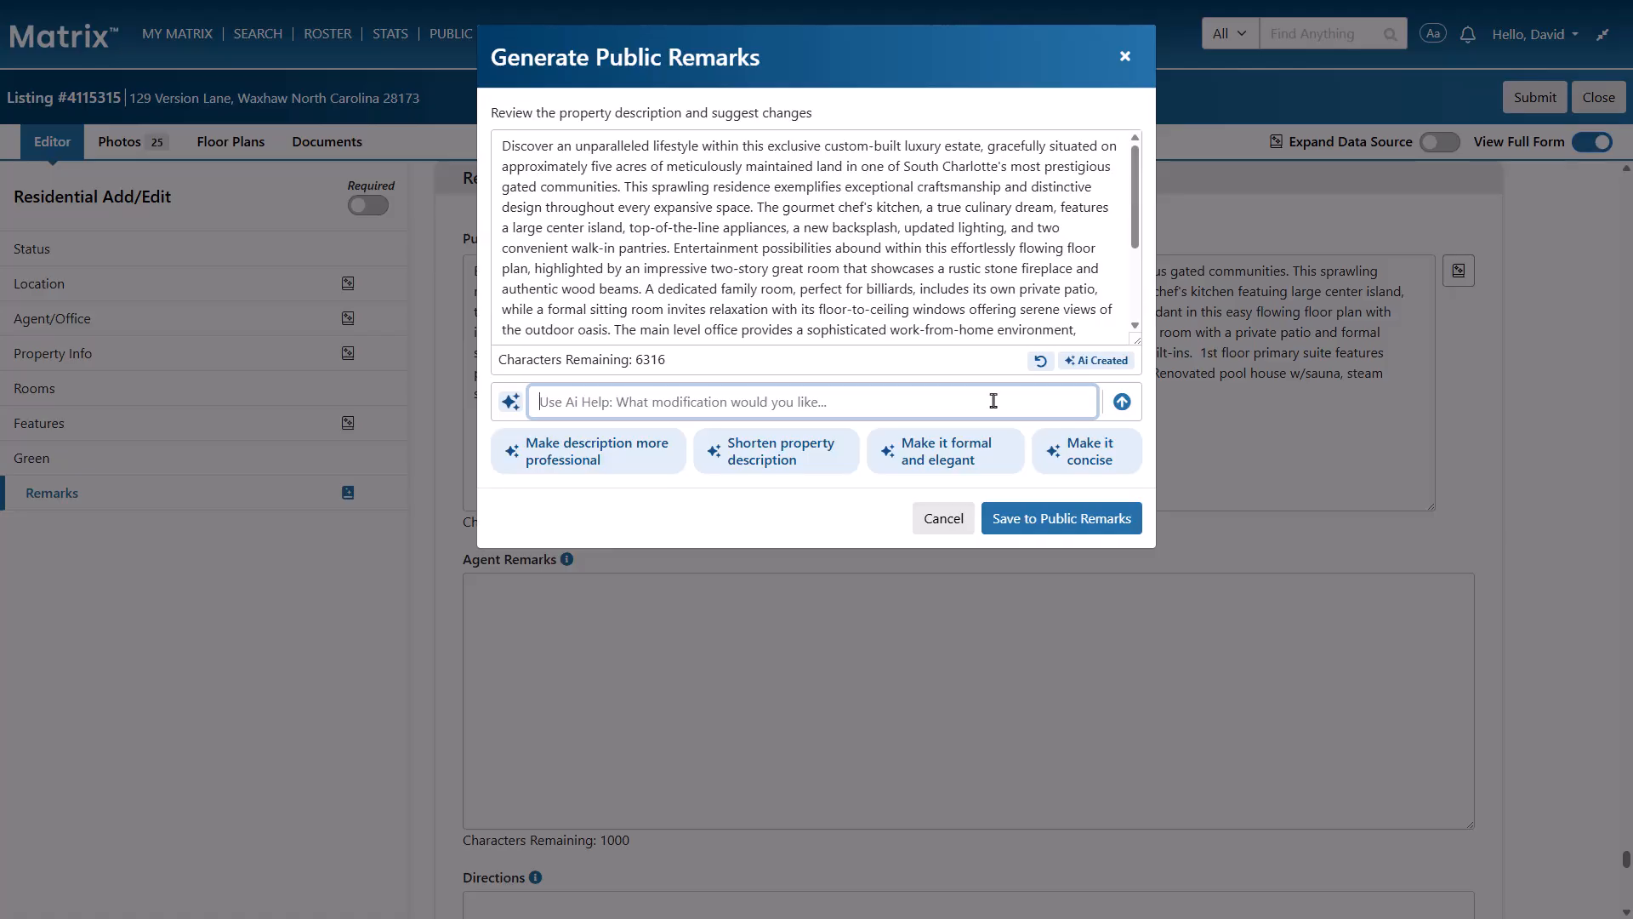
text(Make it fun to read while also highlighting the kitchen.)
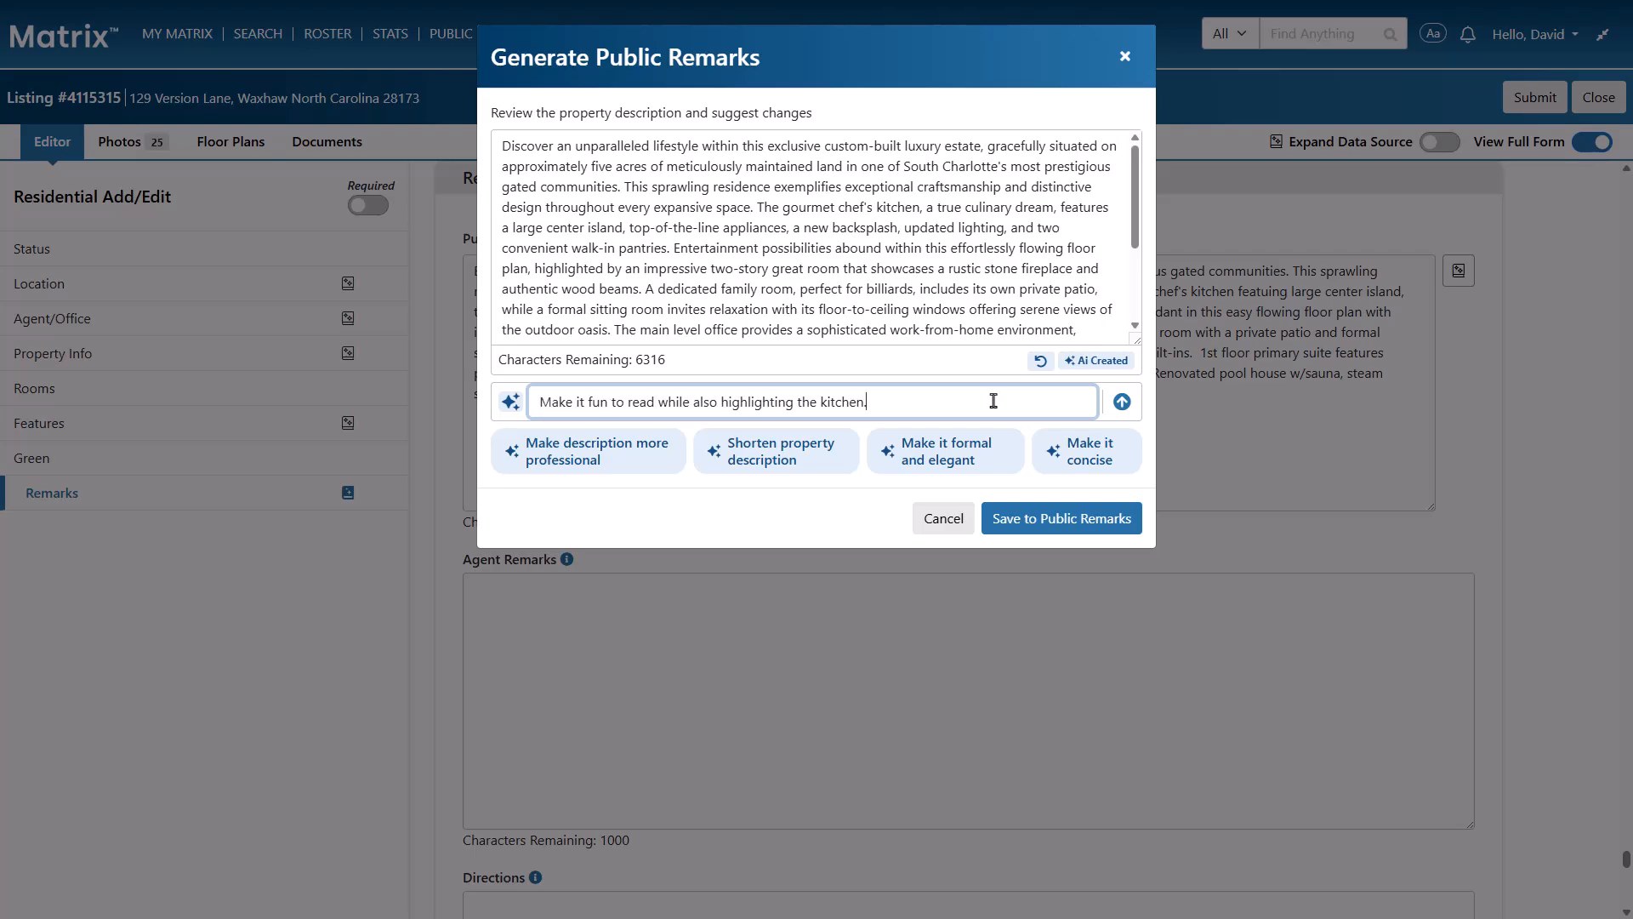
click(1123, 404)
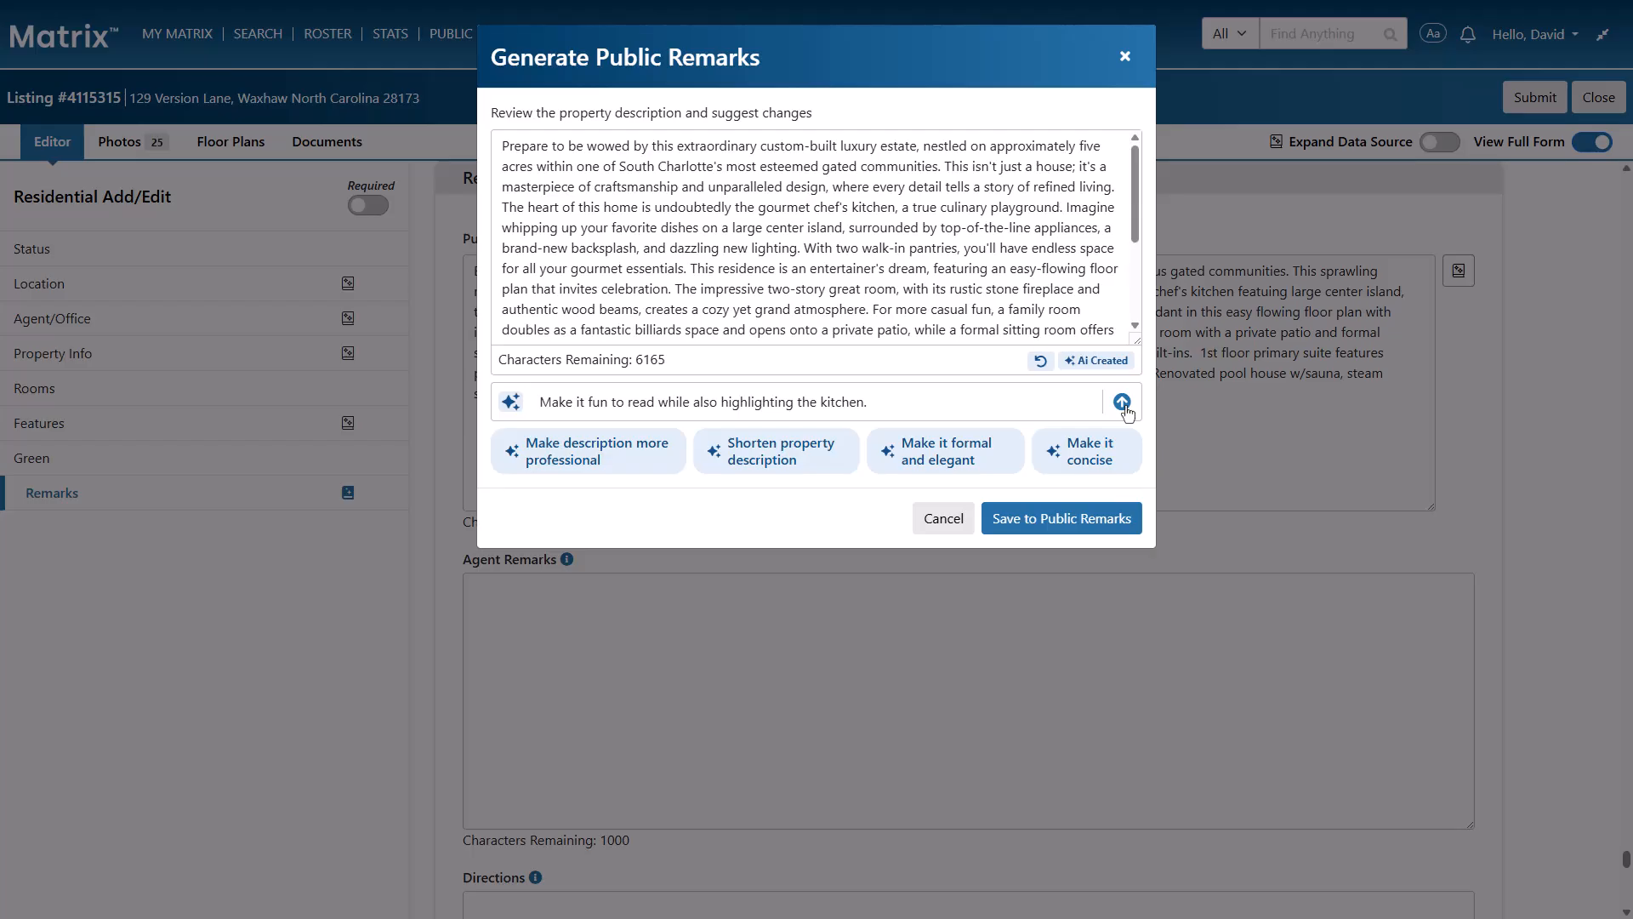
click(1041, 361)
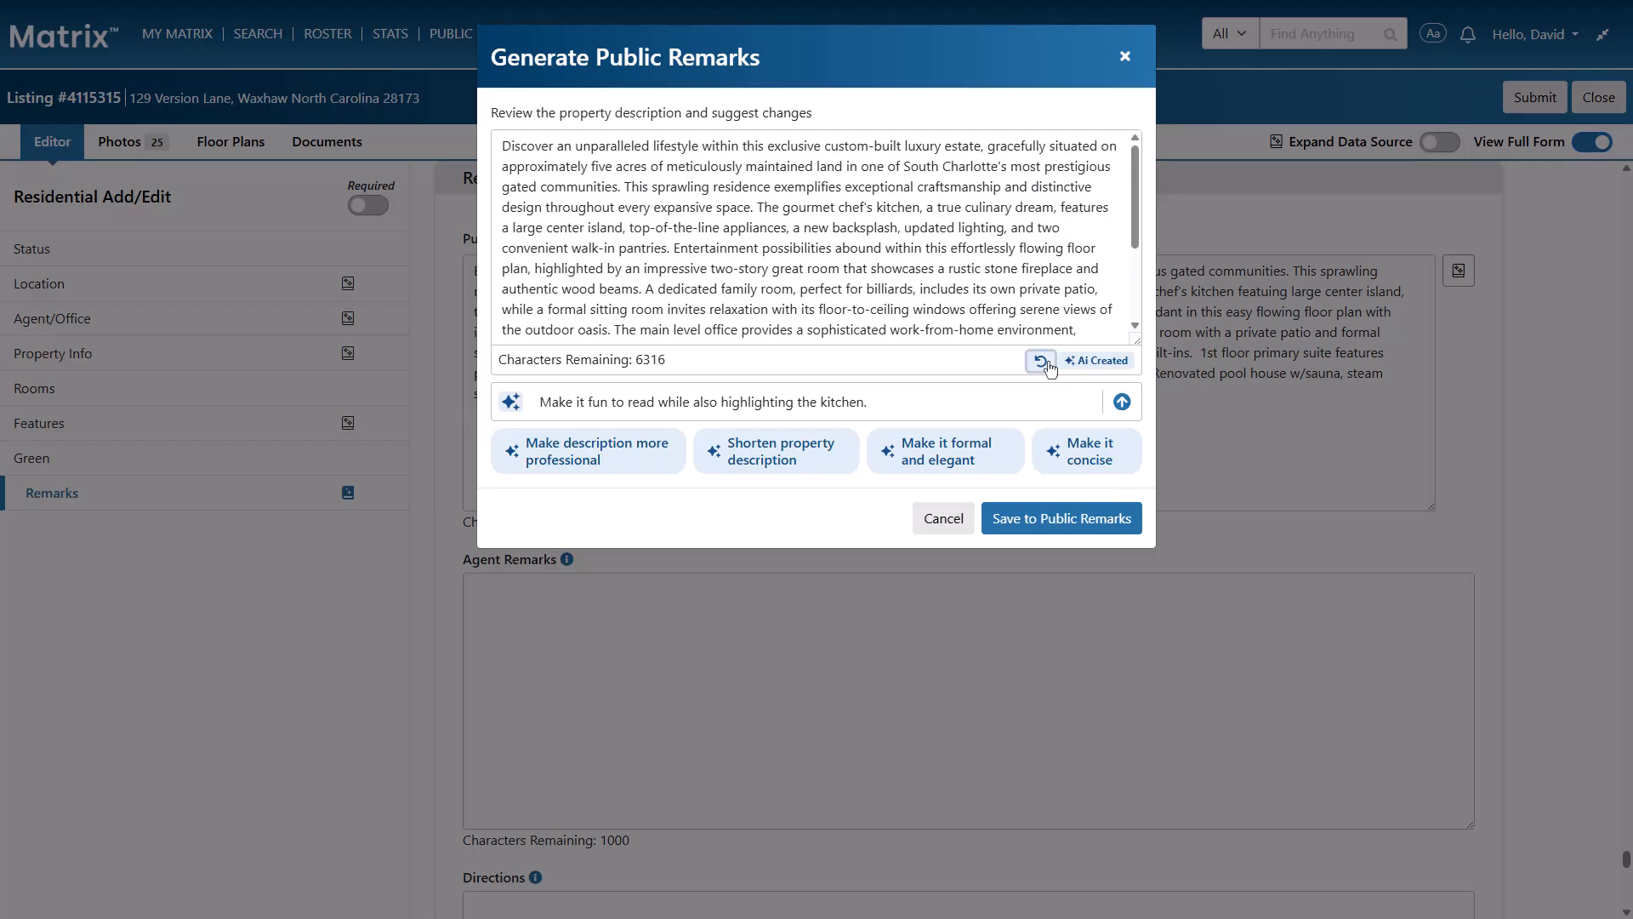
Save the generated text to Public Remarks and expand the data sources throughout the form
click(1066, 520)
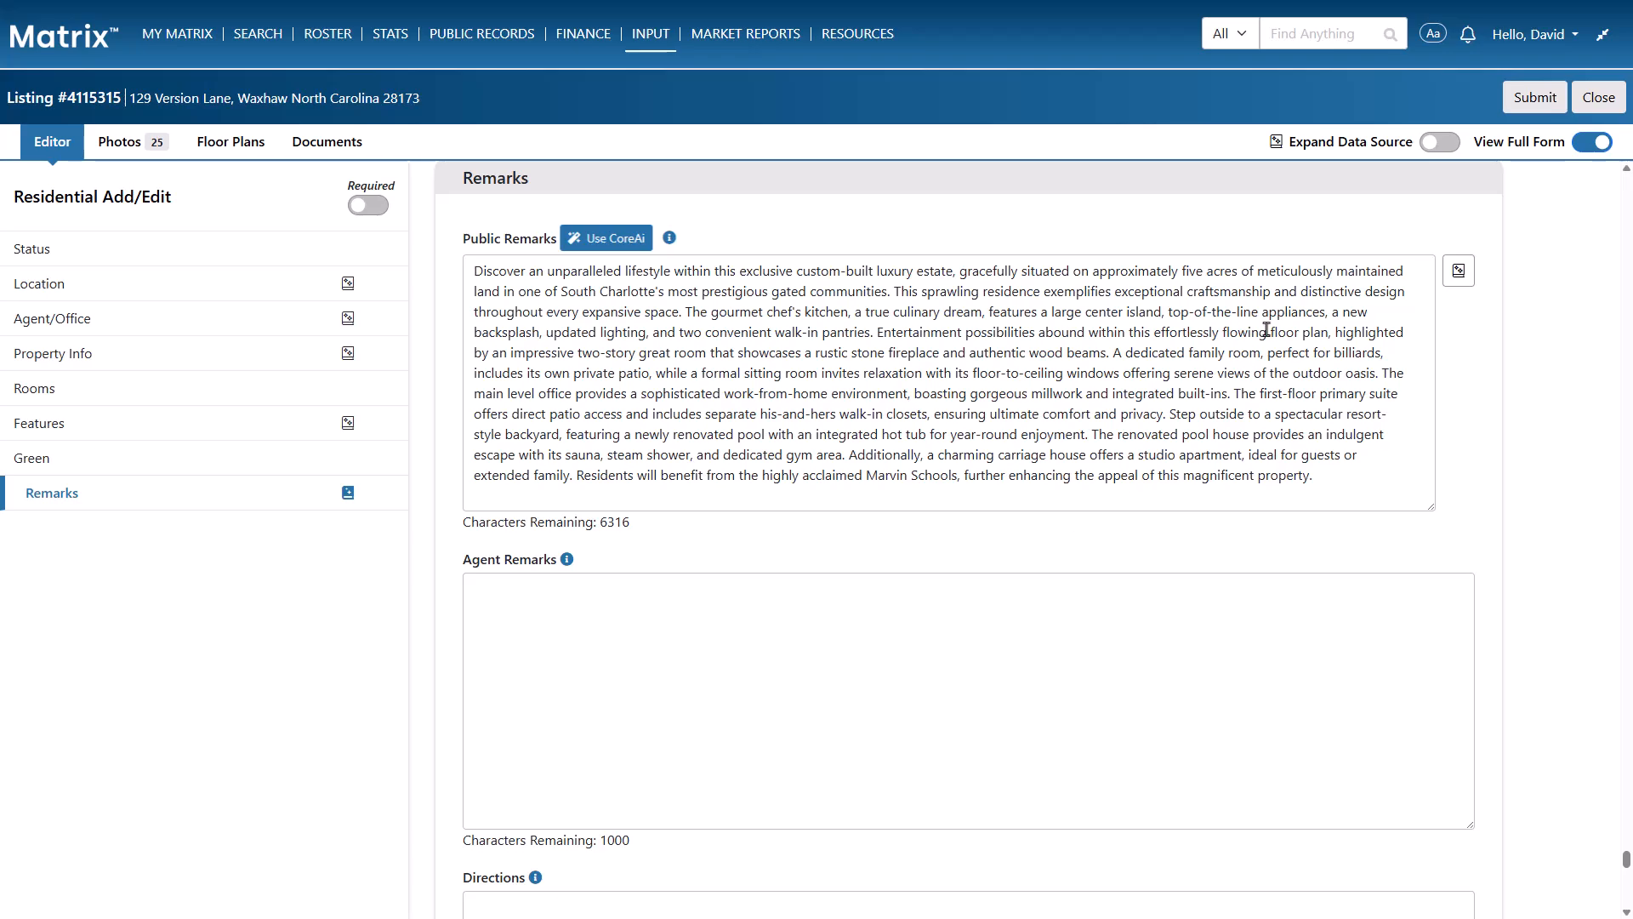
click(1446, 142)
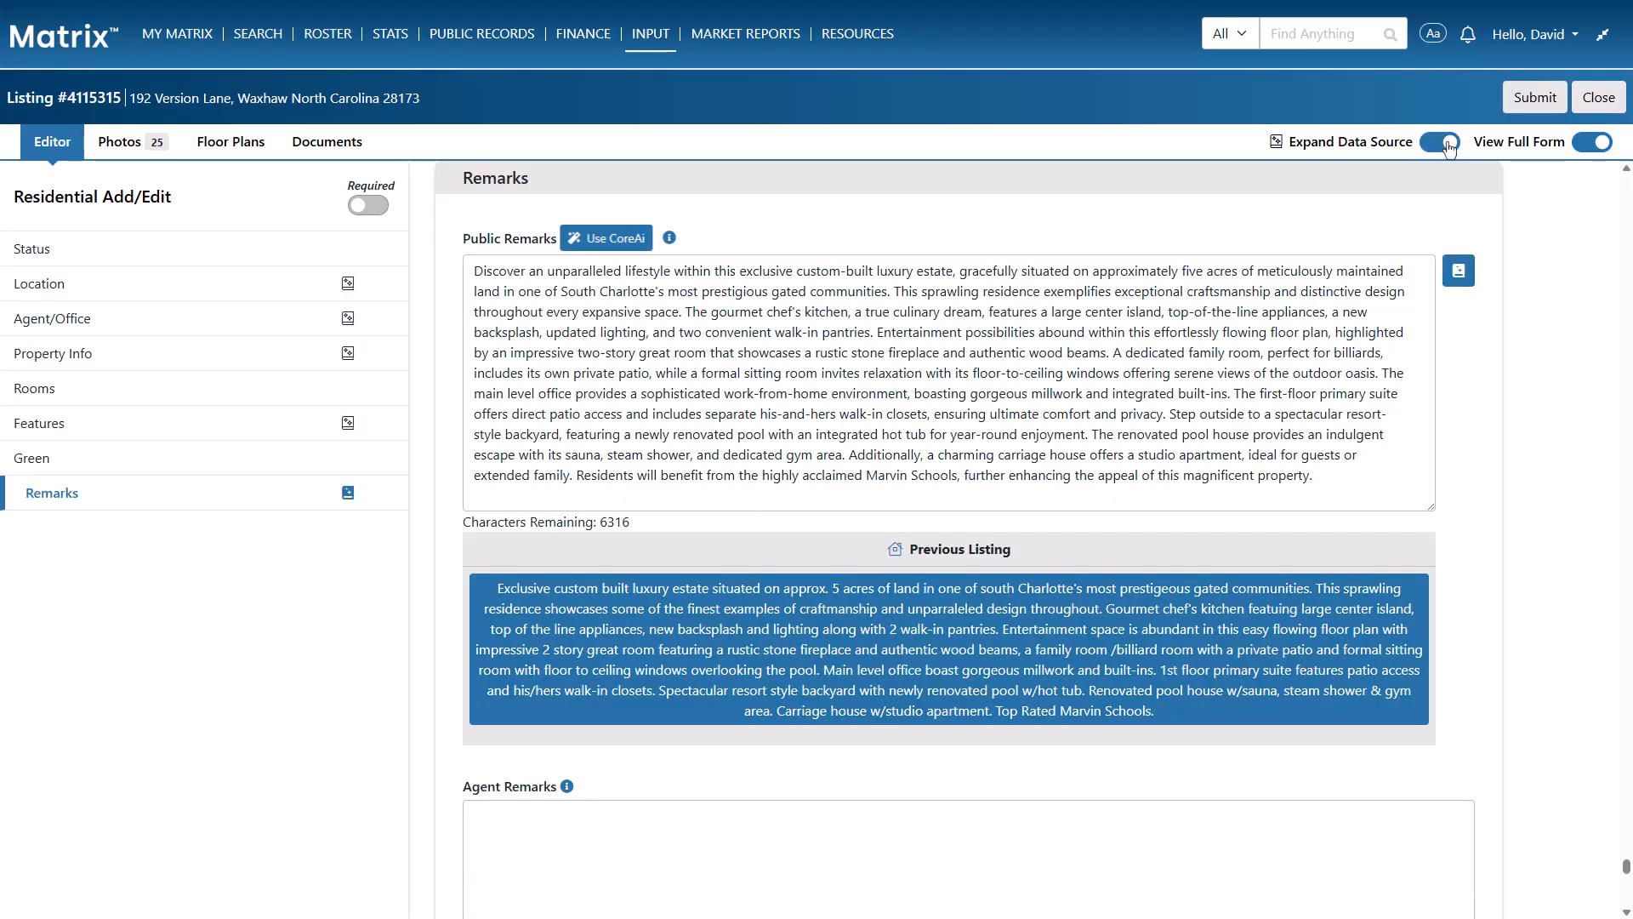
Add the CoreAi suggestions Hot Tub and In-Ground Gas Grill to the listing's Exterior Features, and collapse that field's data sources
click(84, 428)
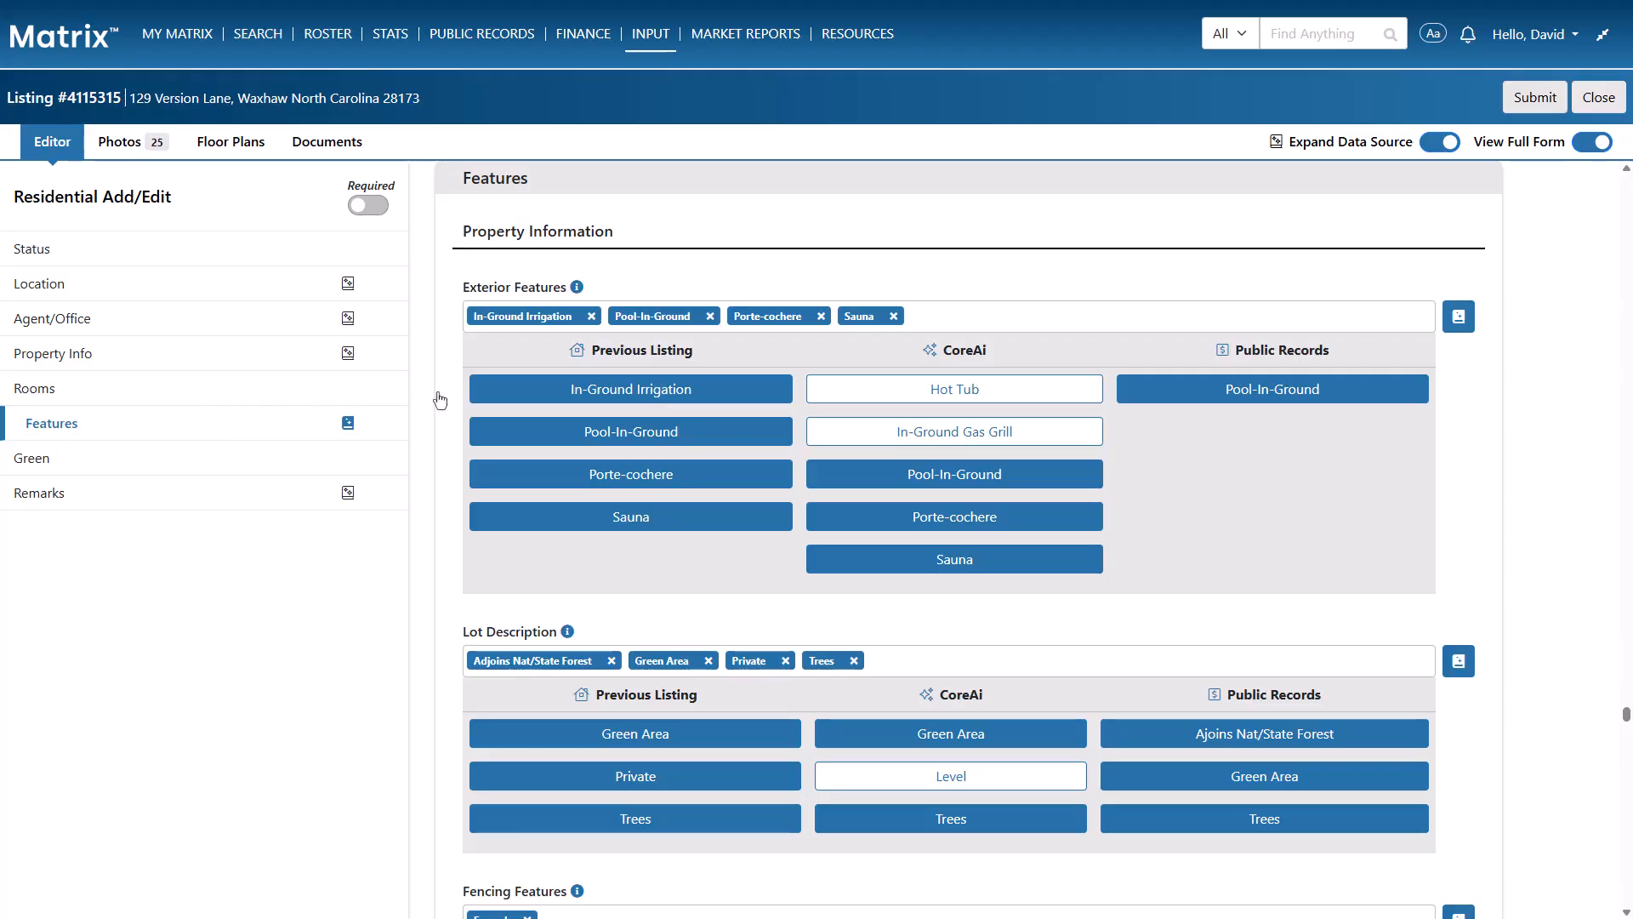
click(835, 389)
click(834, 434)
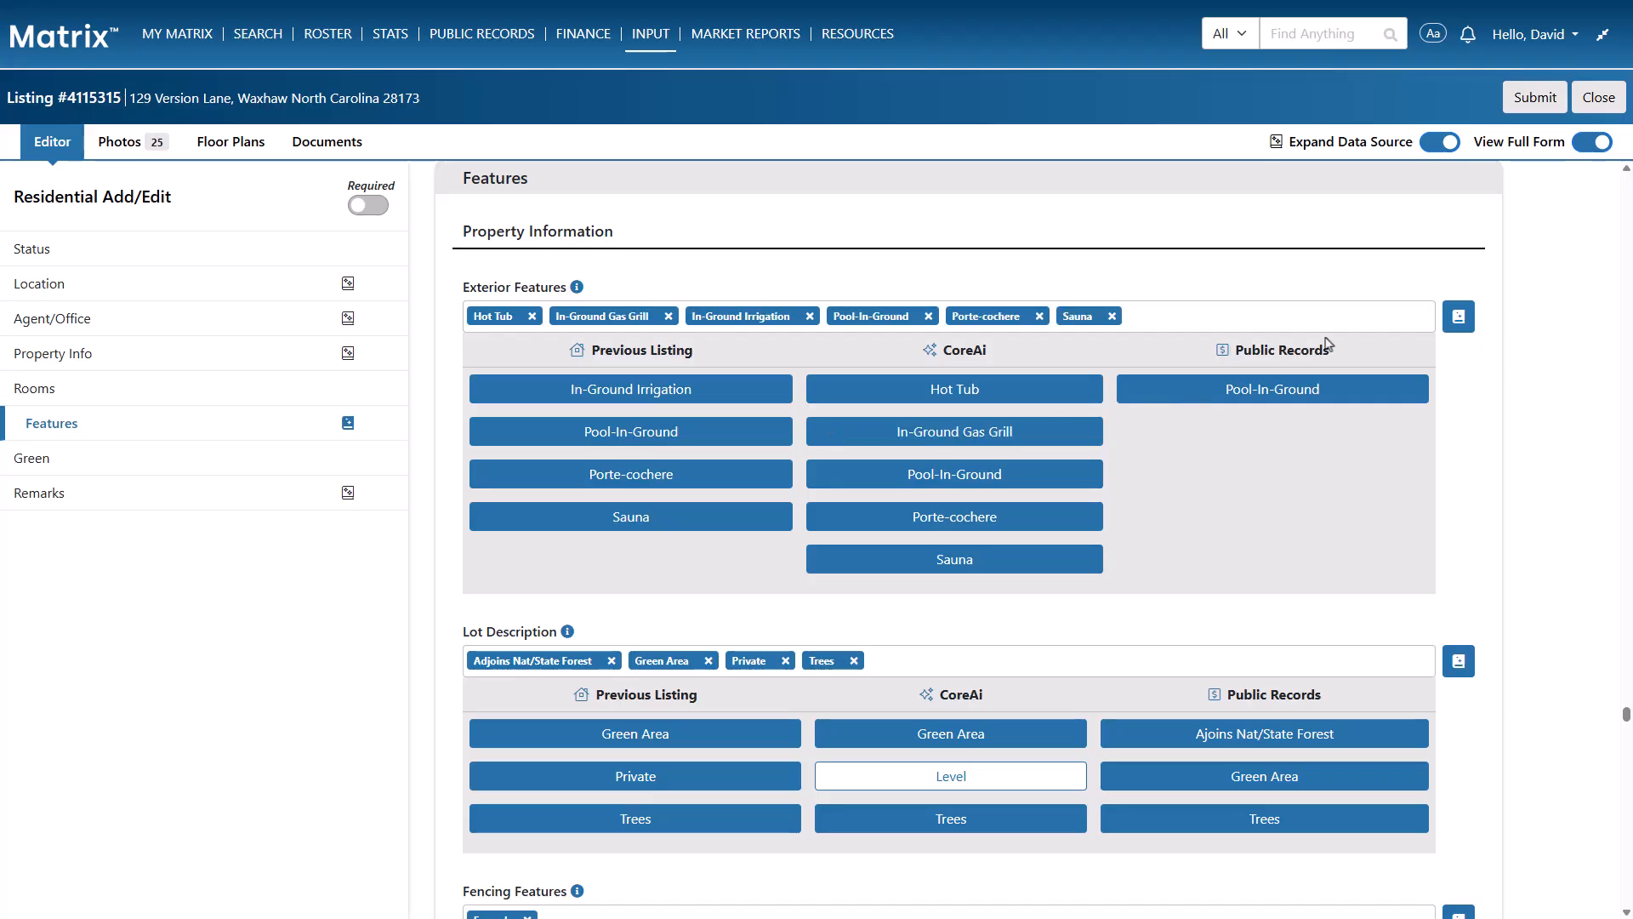
click(1458, 315)
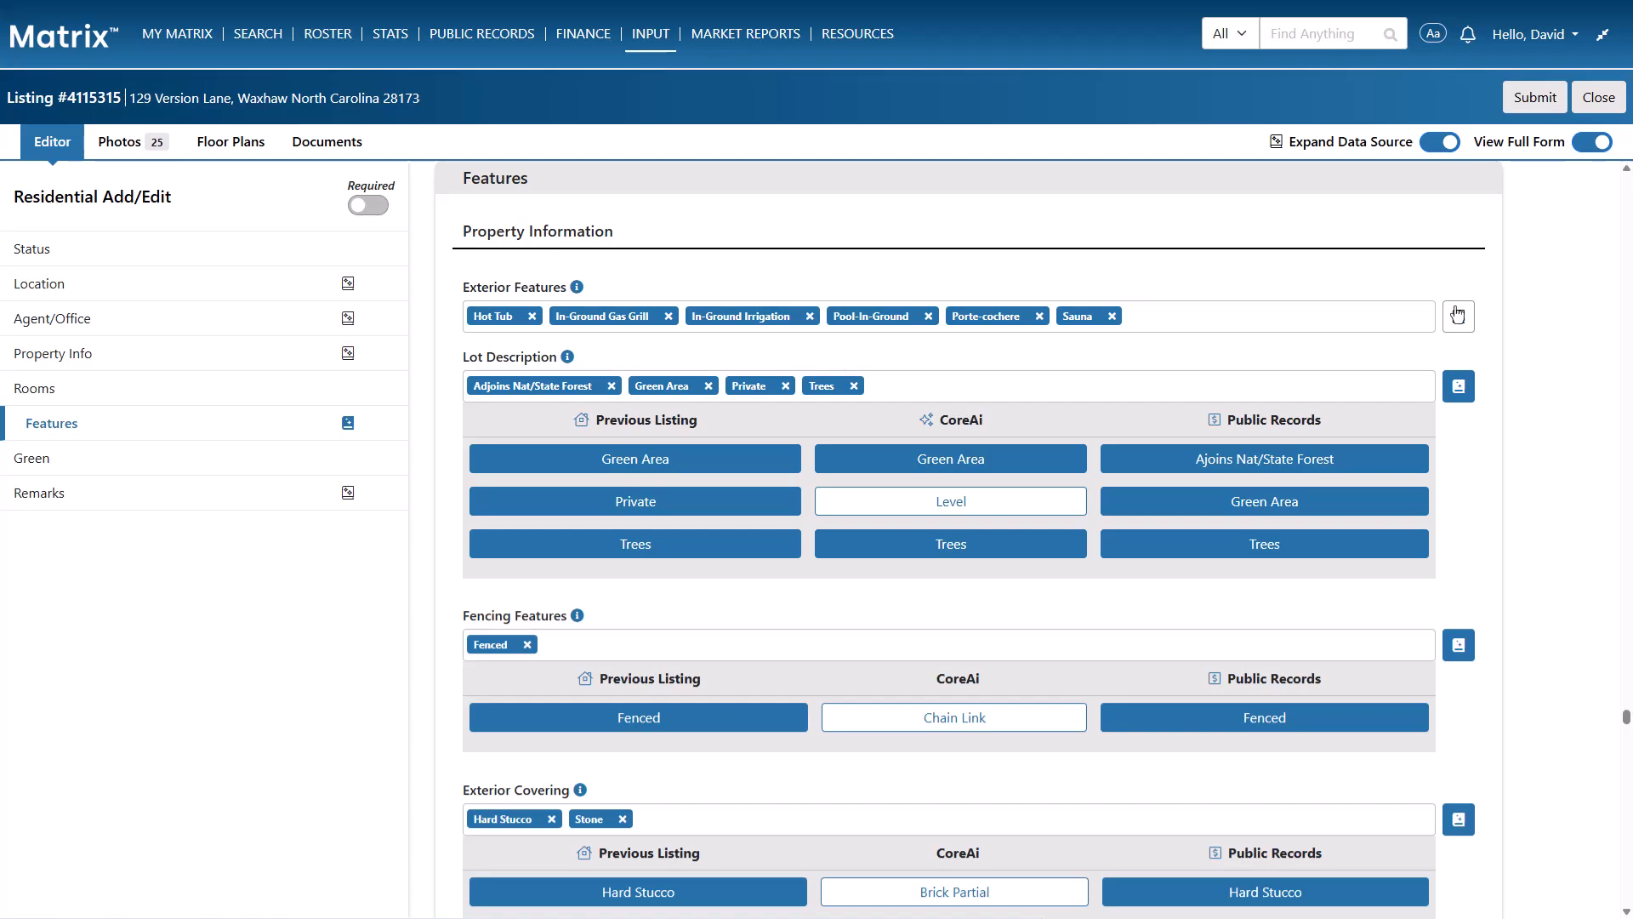